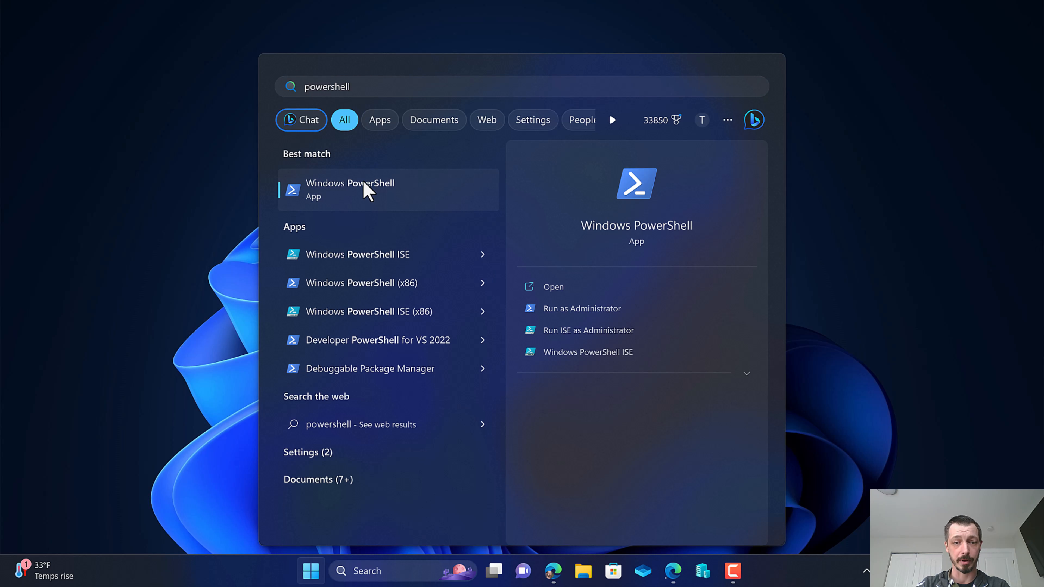
- Open Windows PowerShell as administrator and move its window lower on the desktop
right_click(366, 188)
left_click(401, 198)
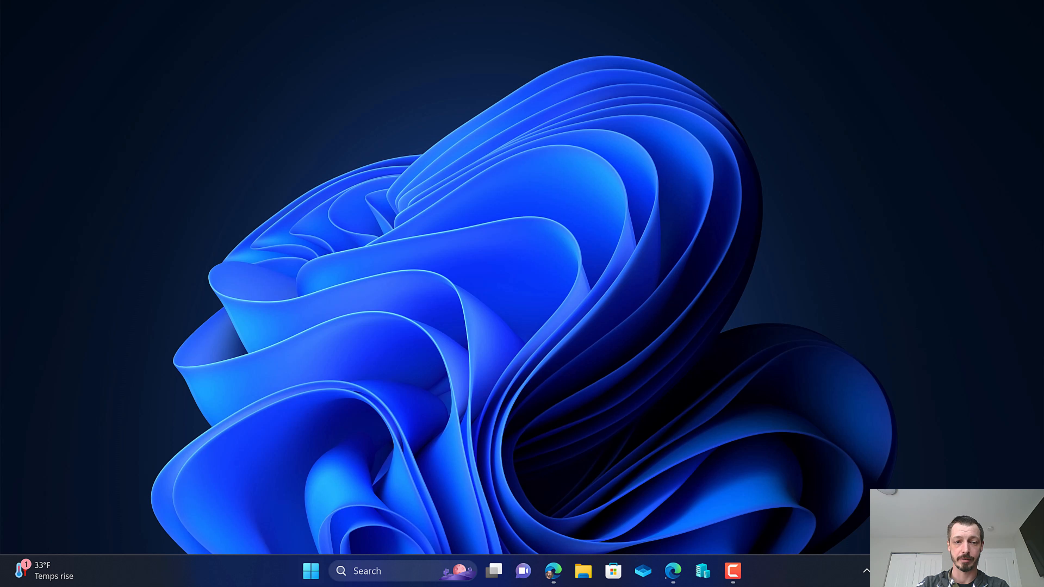
left_click_drag(555, 81, 576, 153)
- Change the working directory to c:\scripts\repackager and list its contents with ls
type("cd c")
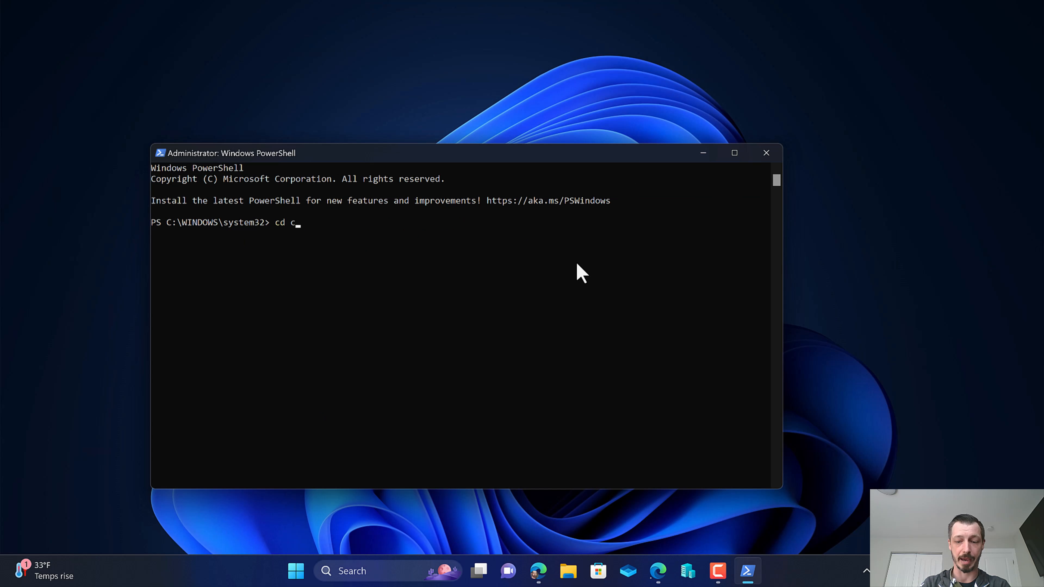
type(":\\")
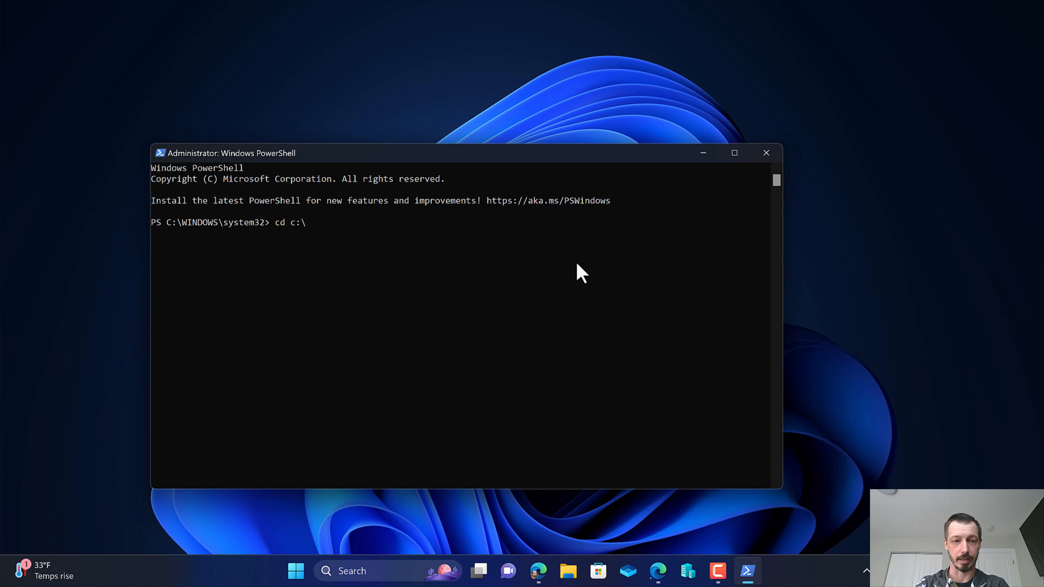
type("scripts\\")
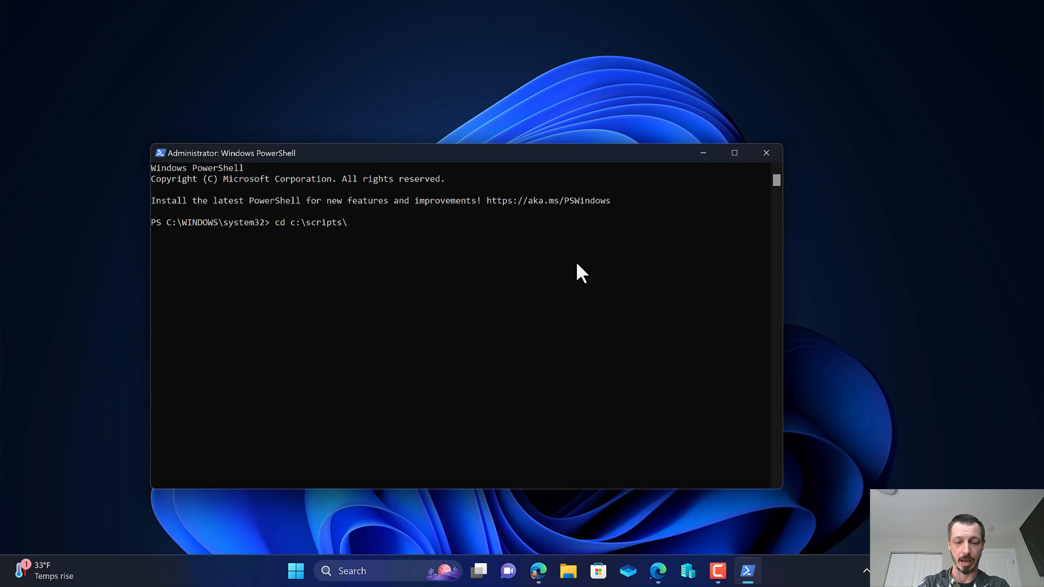
type("repackager")
key("Return")
type("ls")
key("Return")
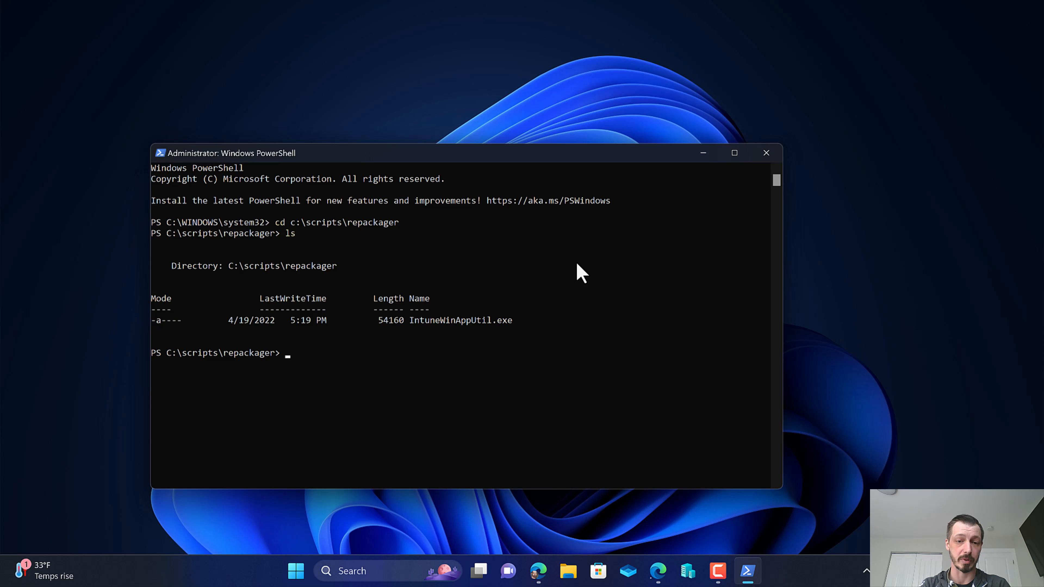
- Run IntuneWinAppUtil.exe from the repackager folder
type("intune")
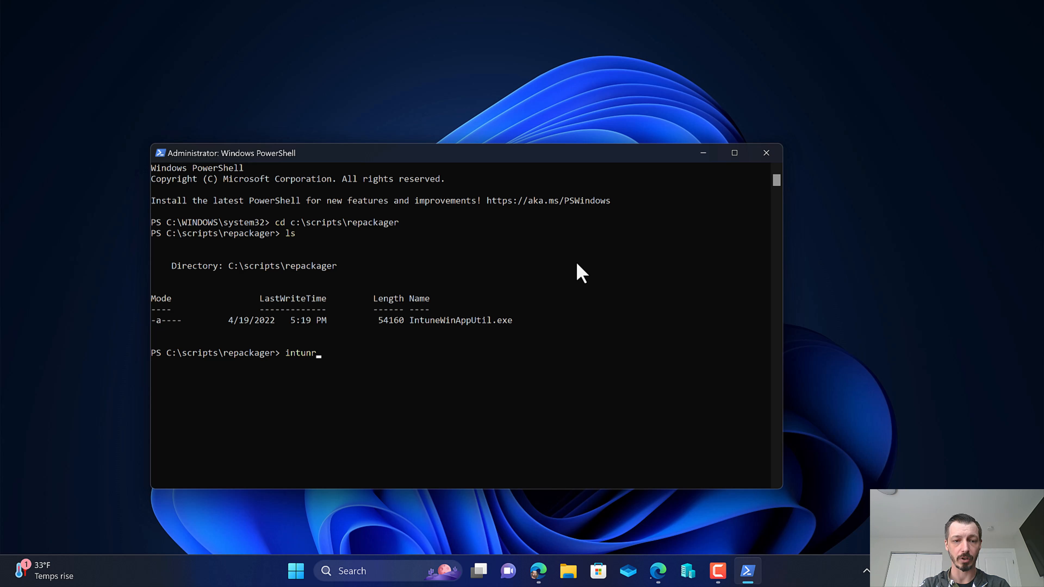
key("Tab")
key("Return")
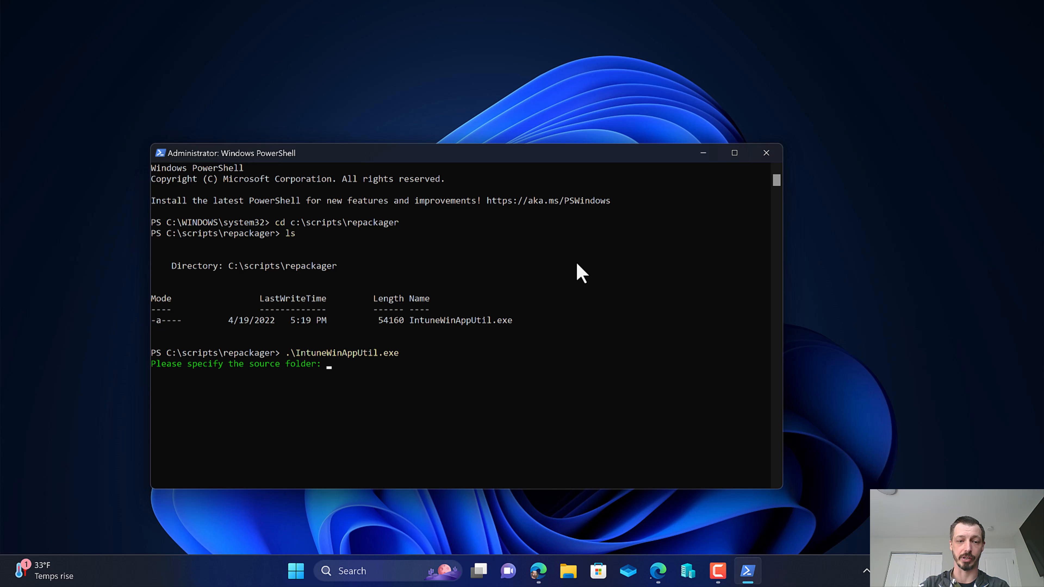
- Switch to File Explorer and open the folder C:\Scripts\Binary\Familyzone
left_click(568, 570)
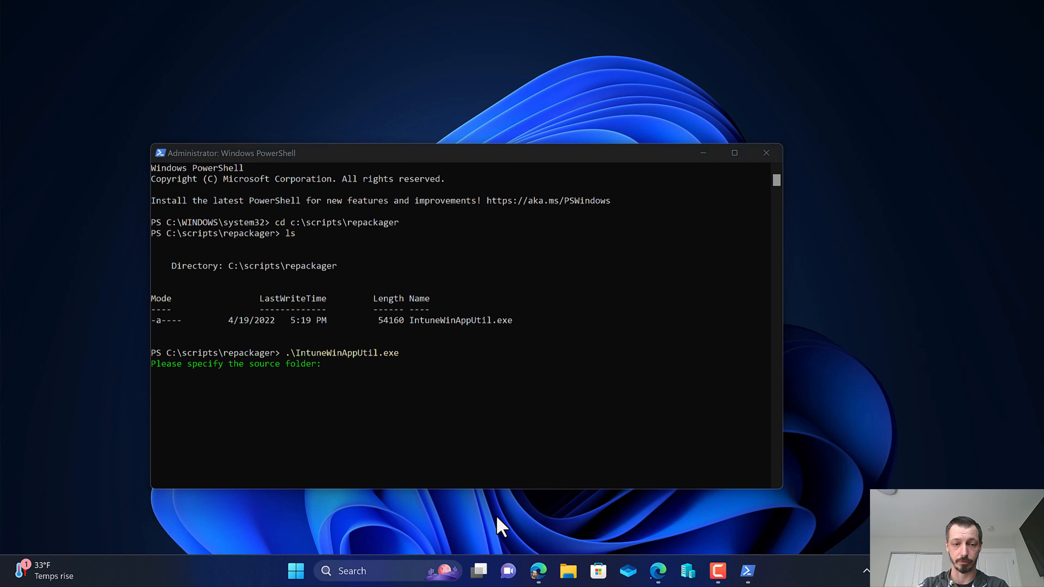
scroll(246, 382, "down", 3)
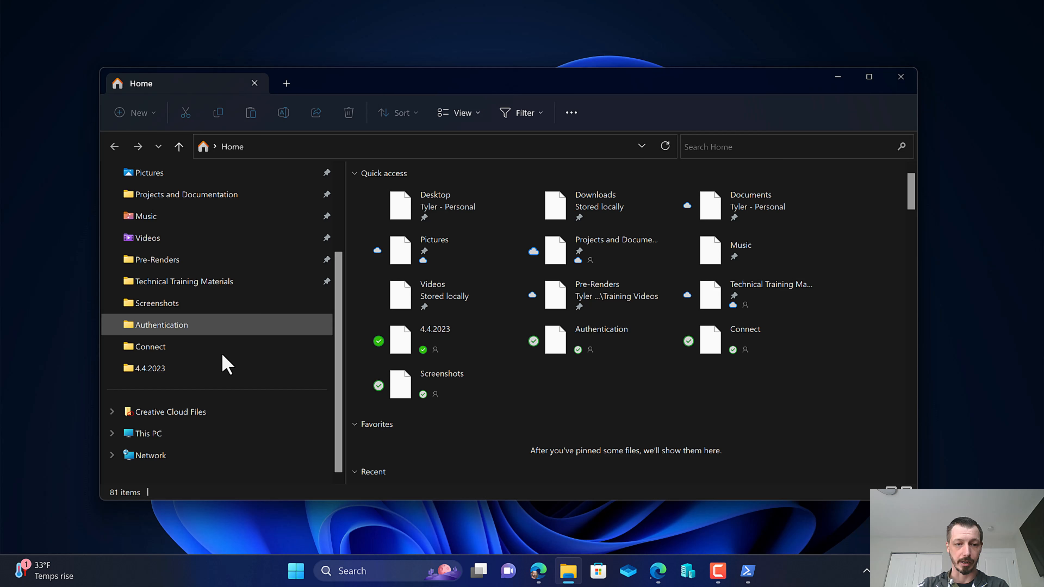
left_click(176, 433)
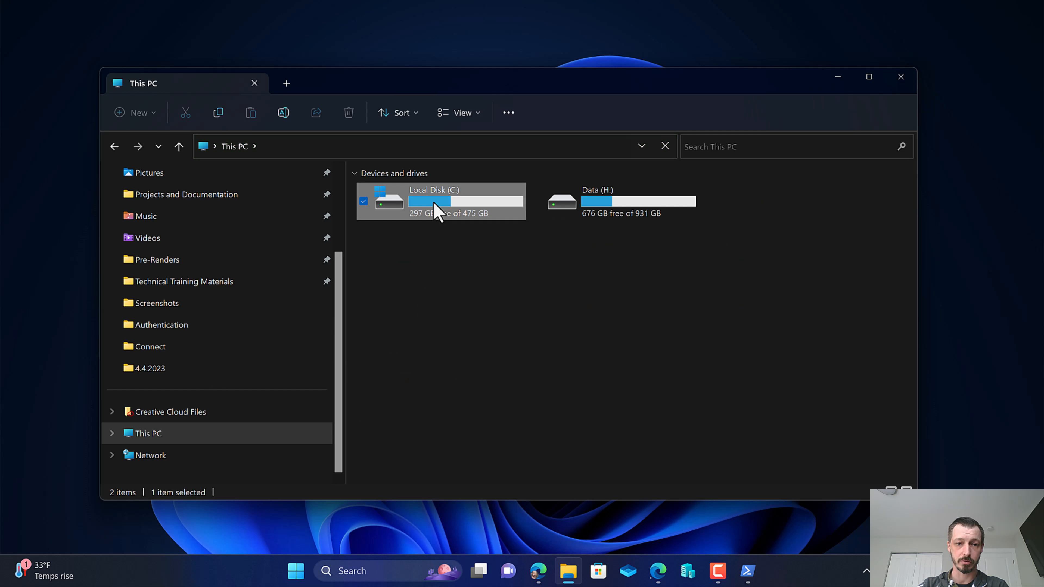
double_click(436, 212)
double_click(414, 322)
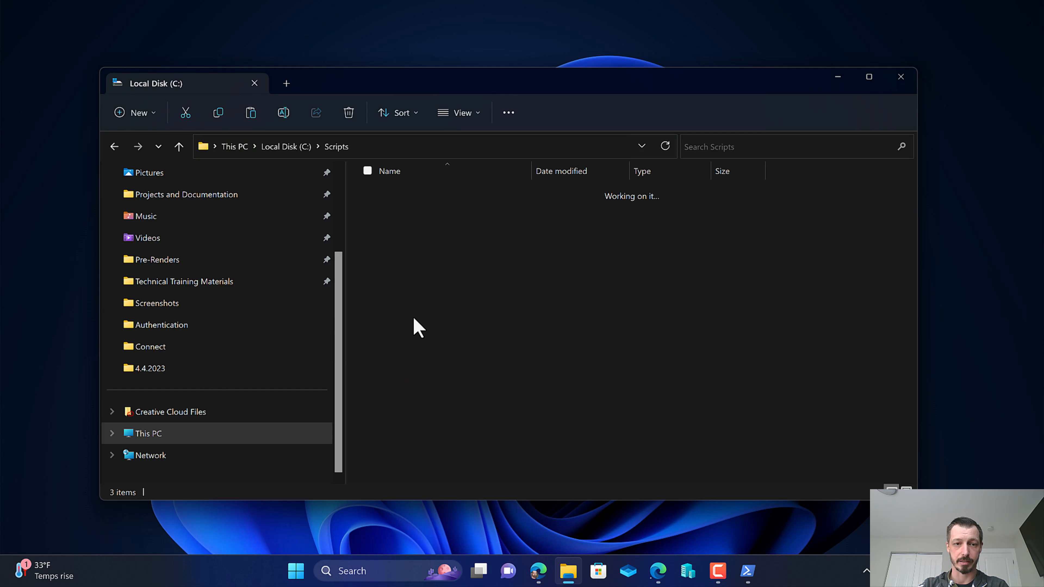
double_click(408, 197)
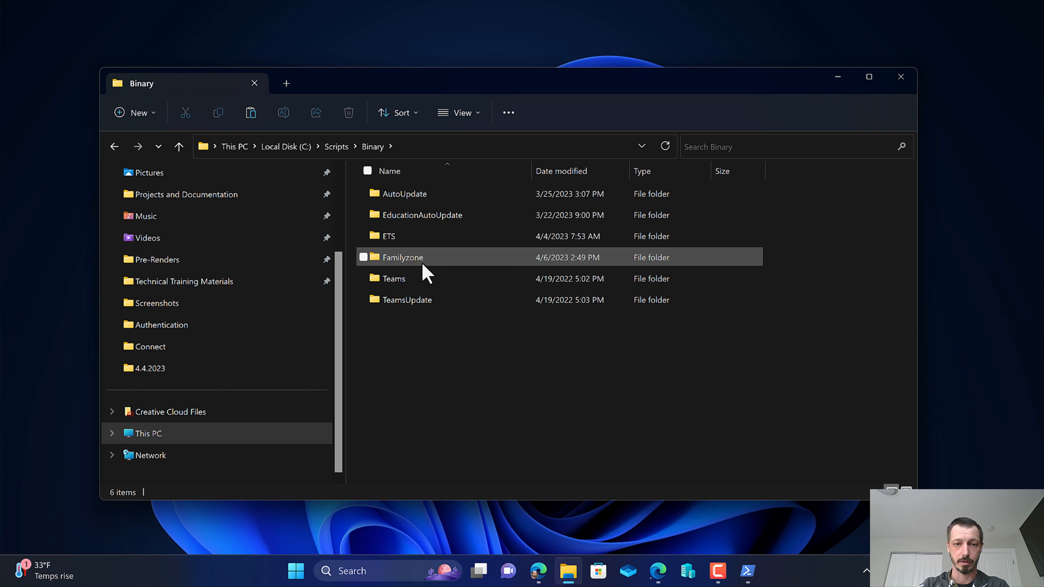
left_click(406, 263)
double_click(407, 263)
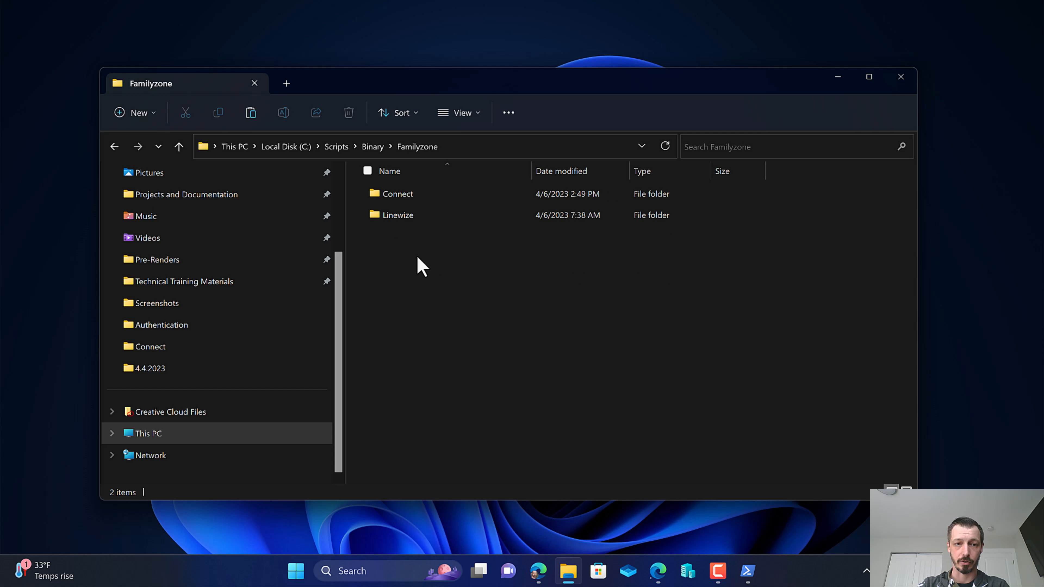
- Open the 4.6.2023 folder inside the Connect folder of Familyzone
double_click(425, 213)
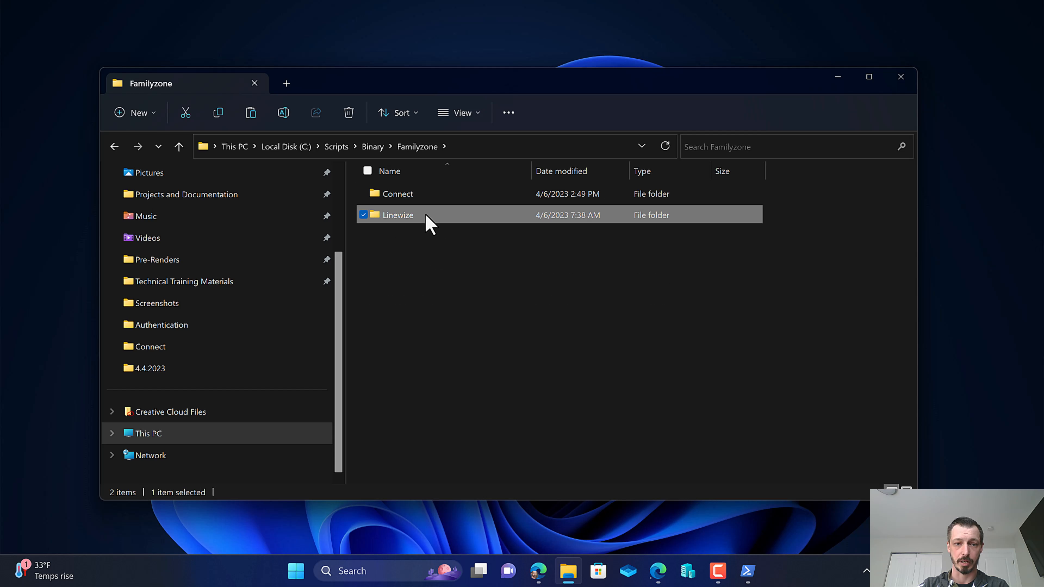
left_click(120, 151)
double_click(409, 196)
left_click(409, 195)
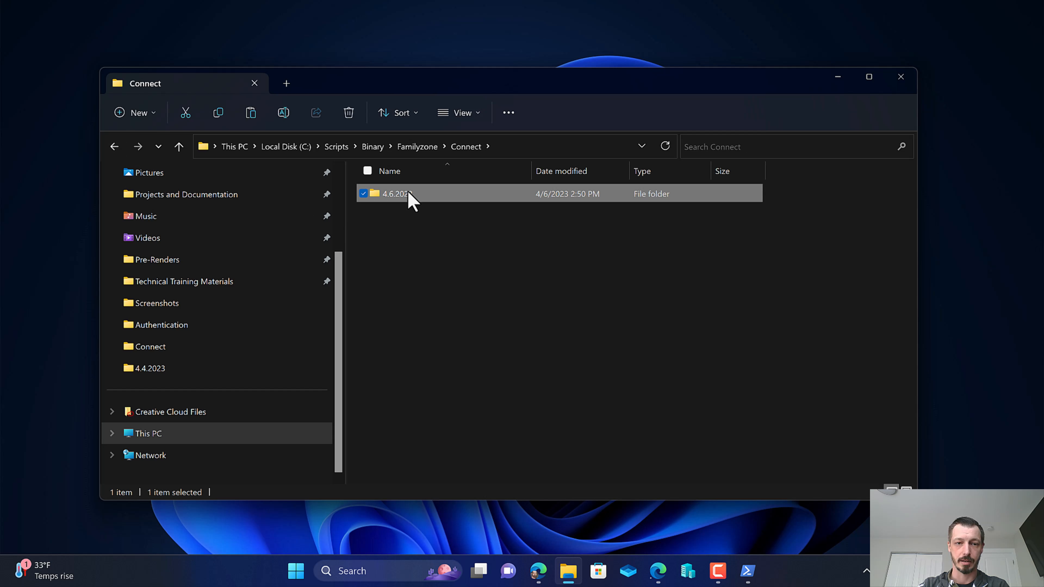
double_click(409, 194)
- Copy the path C:\Scripts\Binary\Familyzone\Connect\4.6.2023 and submit it as the source folder in PowerShell
left_click(338, 147)
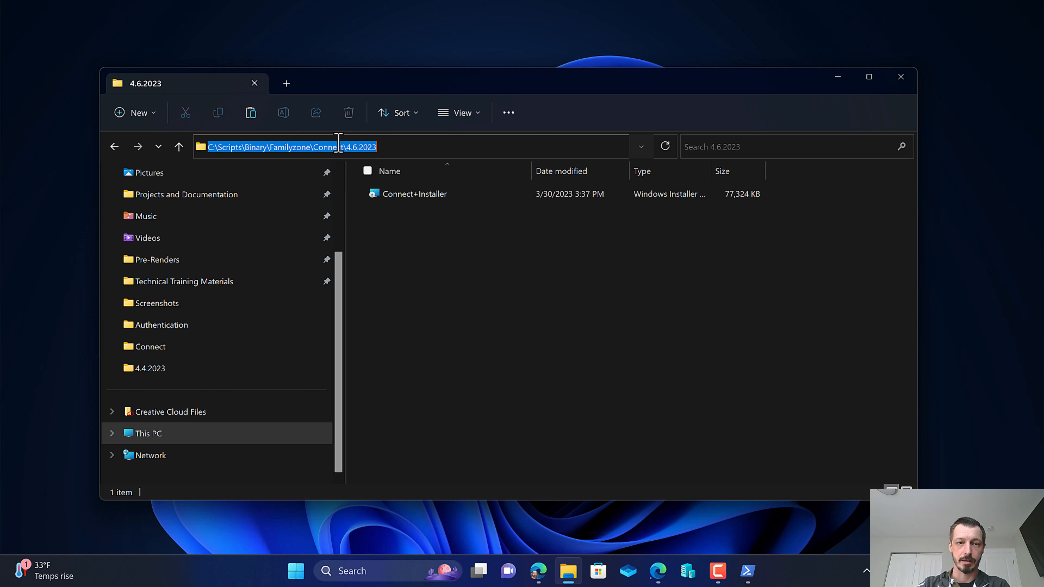
right_click(303, 149)
left_click(155, 193)
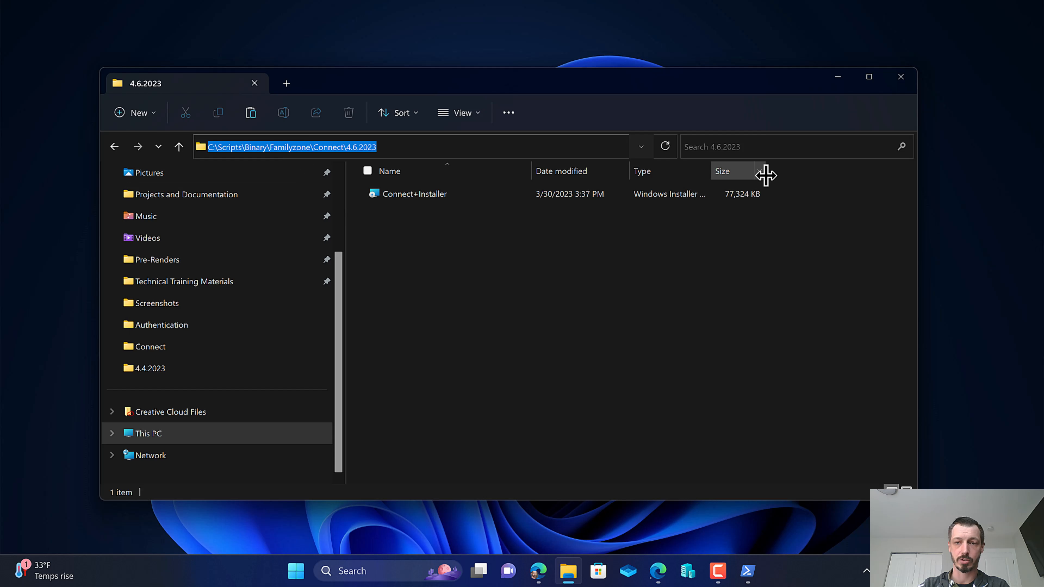
left_click(838, 76)
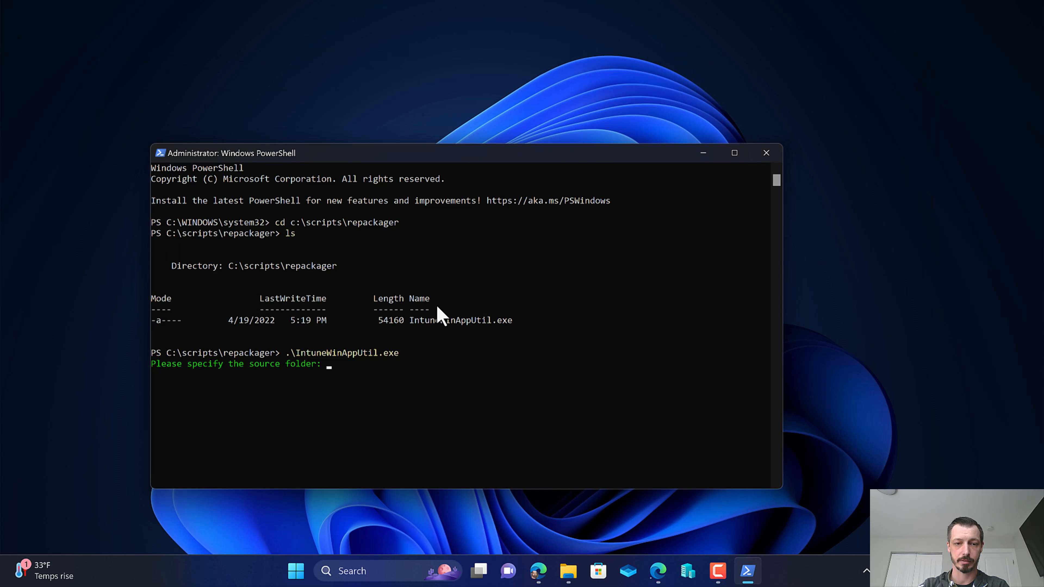
key("ctrl+v")
key("Return")
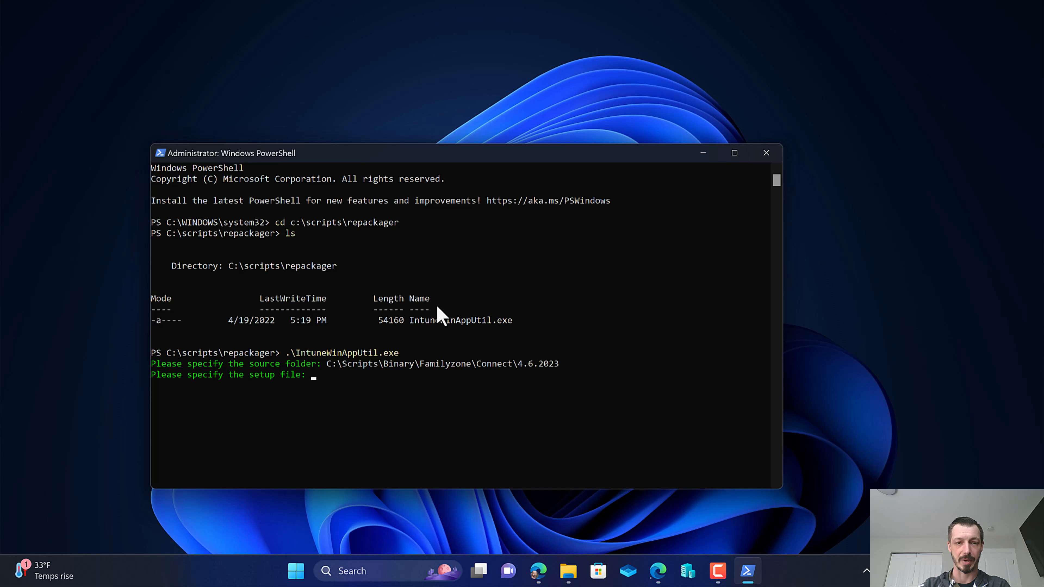
- Copy the Connect+Installer file name from its properties in File Explorer and close the folder window
left_click(569, 571)
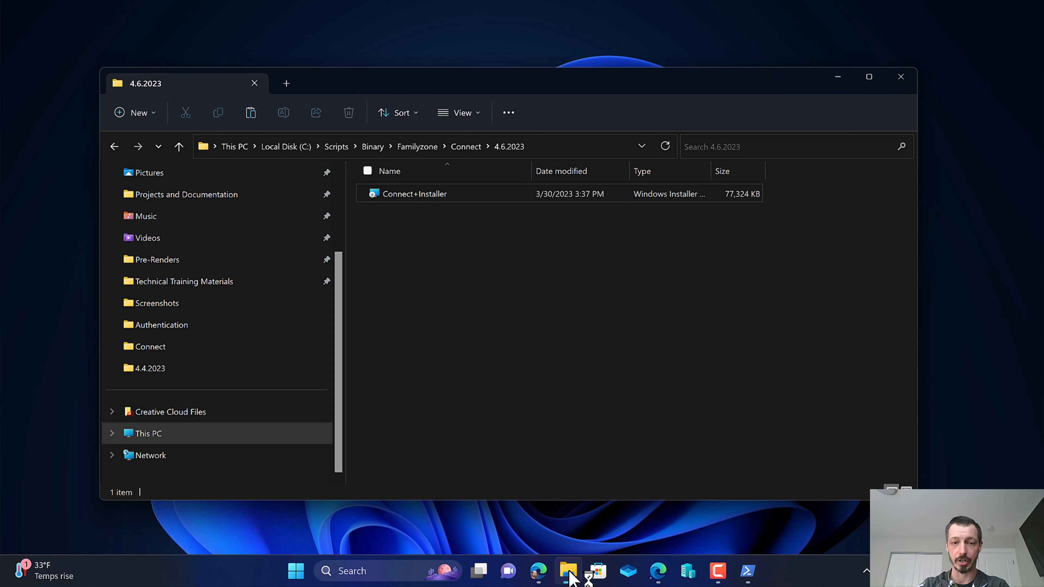
left_click_drag(599, 84, 652, 139)
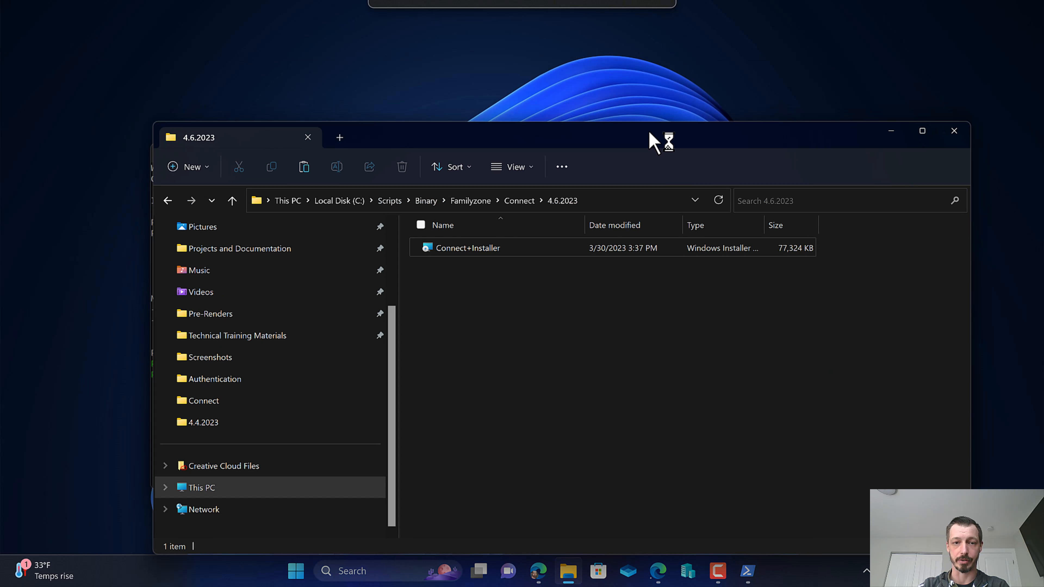
left_click(494, 245)
right_click(494, 244)
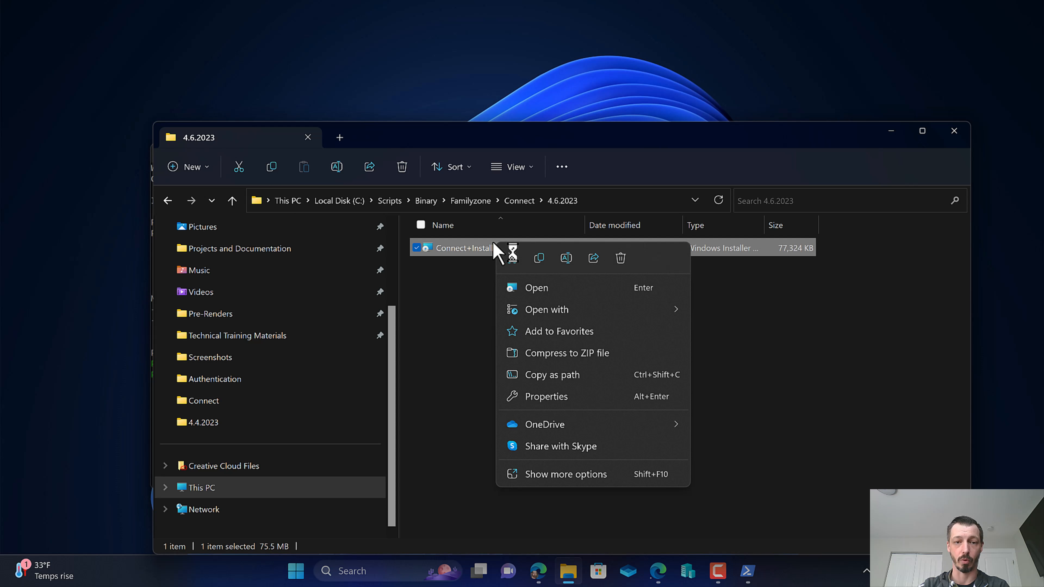
left_click(574, 475)
left_click(598, 471)
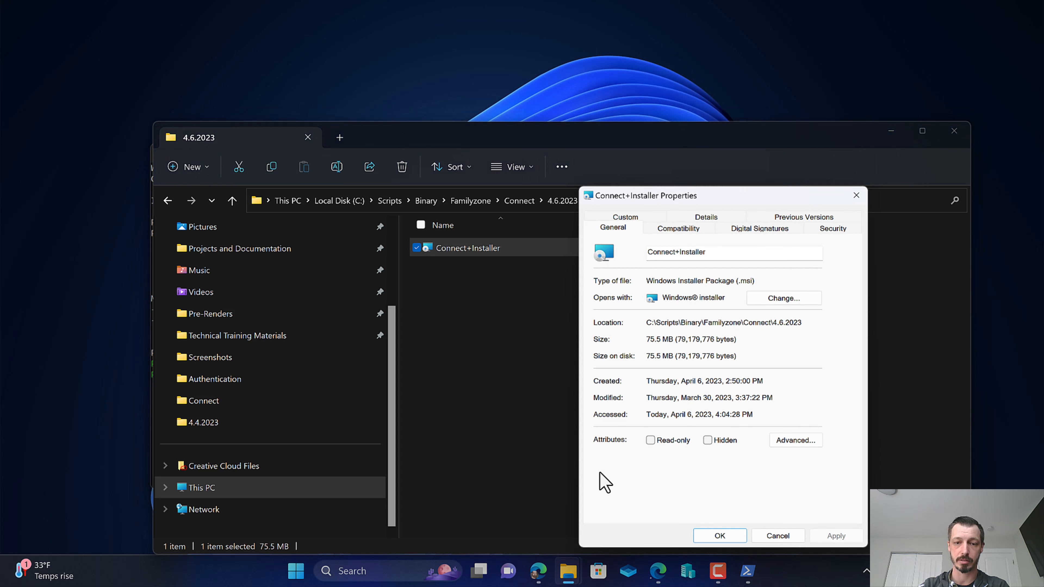
left_click_drag(740, 256, 546, 253)
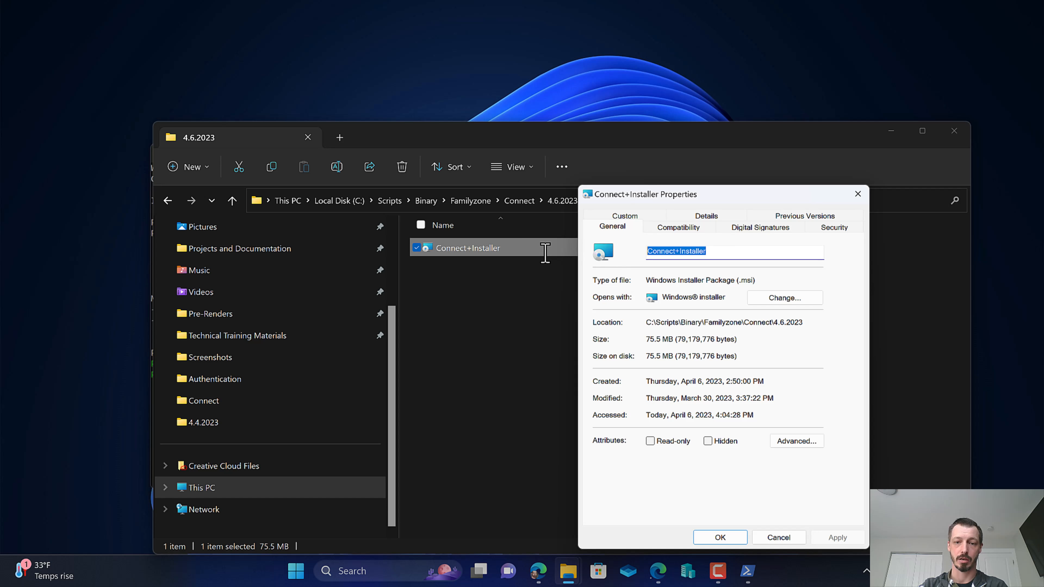
left_click(779, 539)
left_click(954, 131)
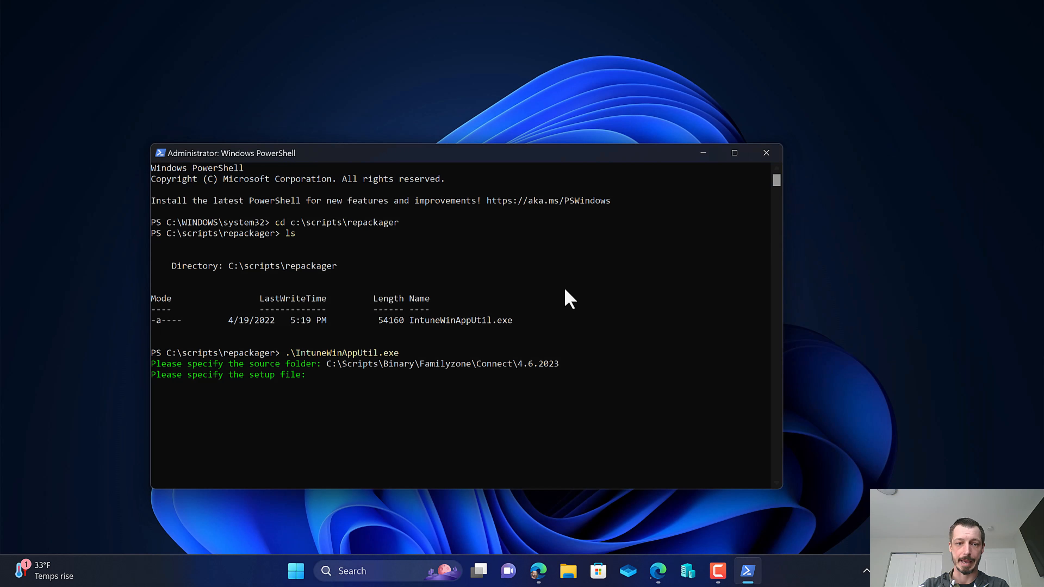
- Specify Connect+Installer.msi as the setup file in the PowerShell prompt
left_click(552, 297)
right_click(551, 294)
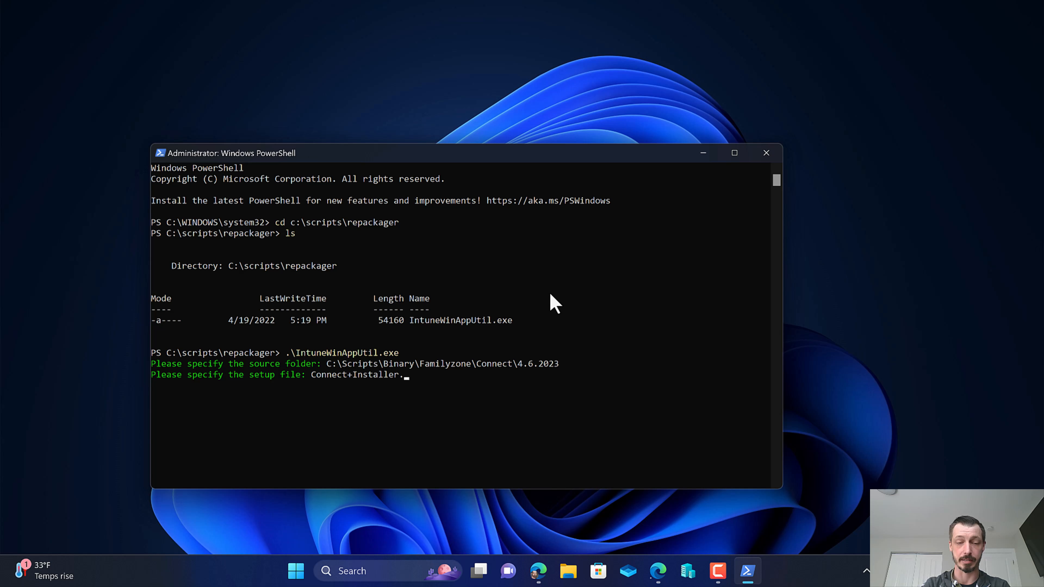
type(".msi")
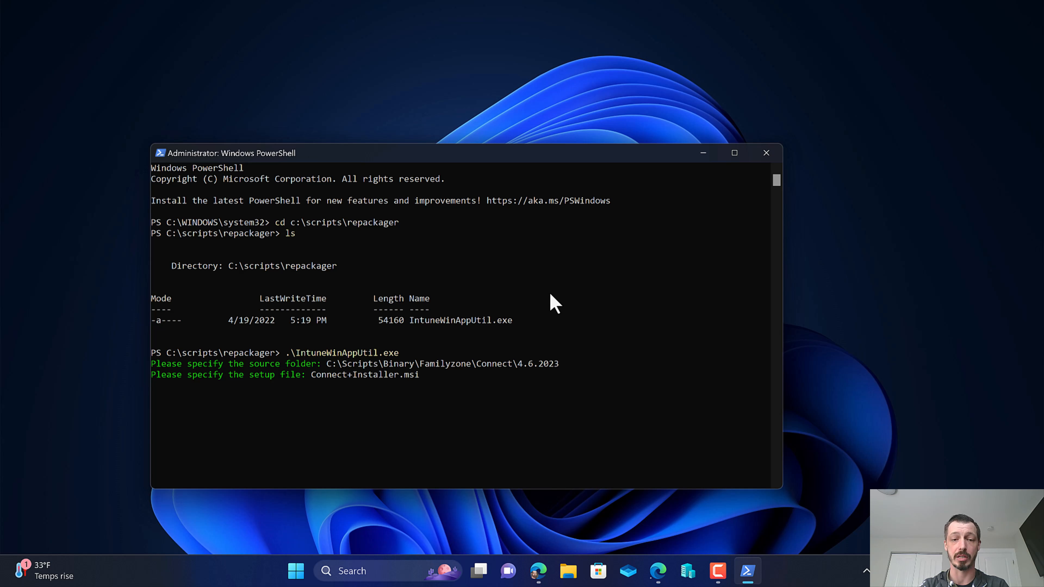
key("Return")
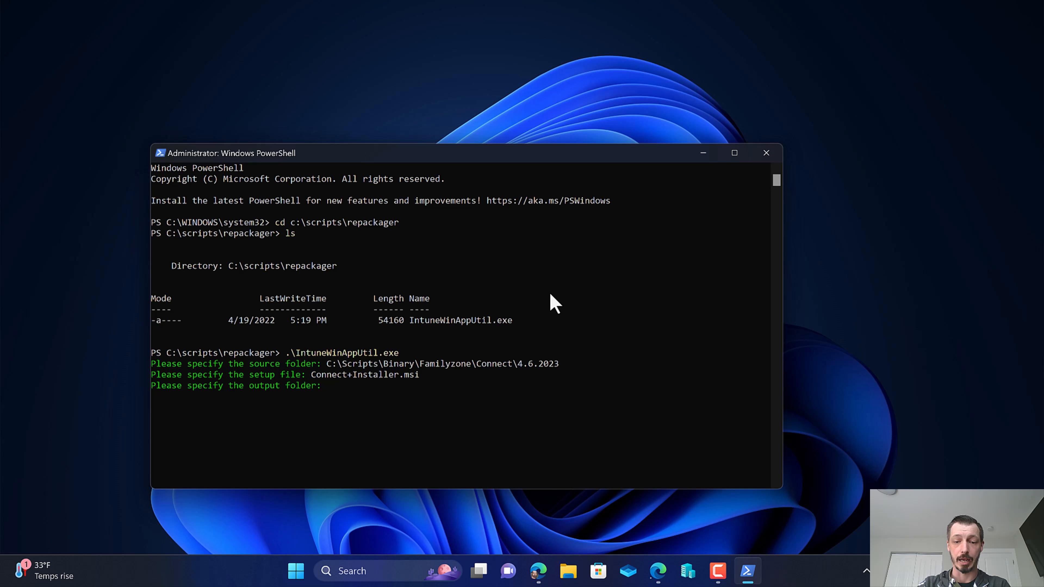
- Switch to File Explorer and open the folder C:\Scripts\Intunewin\Familyzone\Connect\4.6.2023
left_click(570, 571)
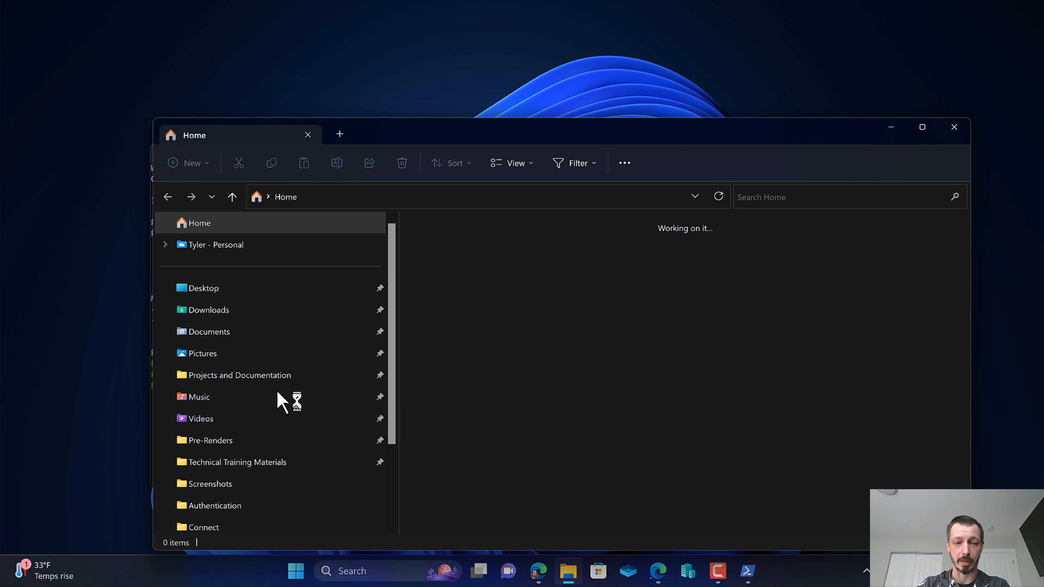
scroll(277, 401, "down", 2)
left_click(243, 484)
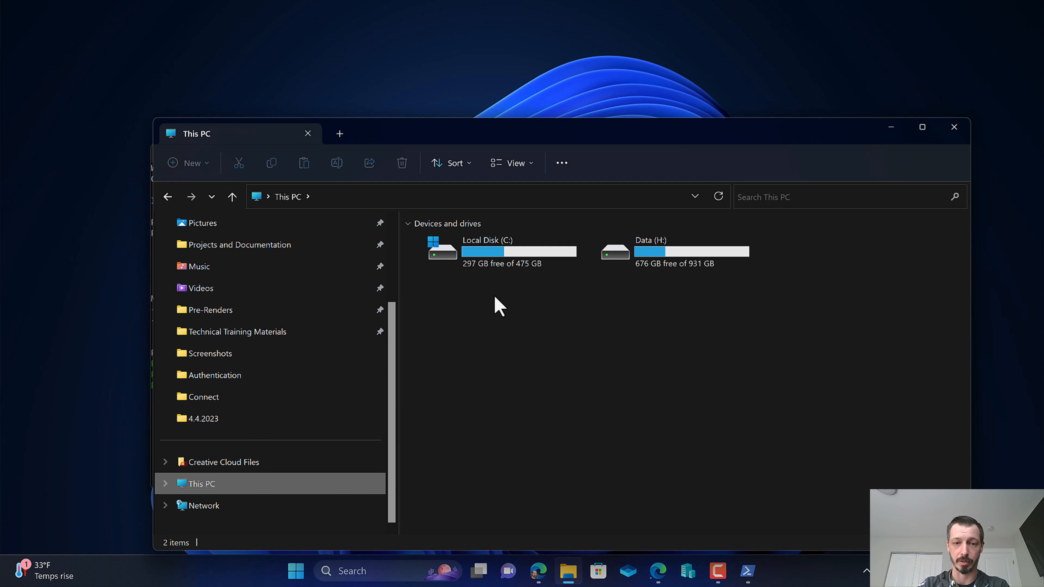
double_click(513, 254)
left_click(471, 376)
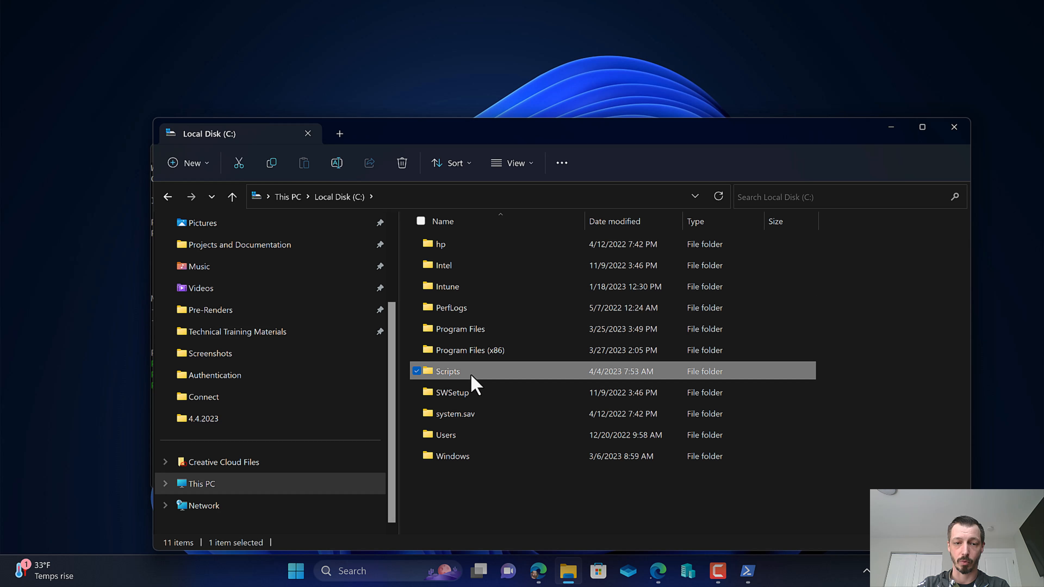
double_click(472, 375)
left_click(466, 266)
double_click(467, 267)
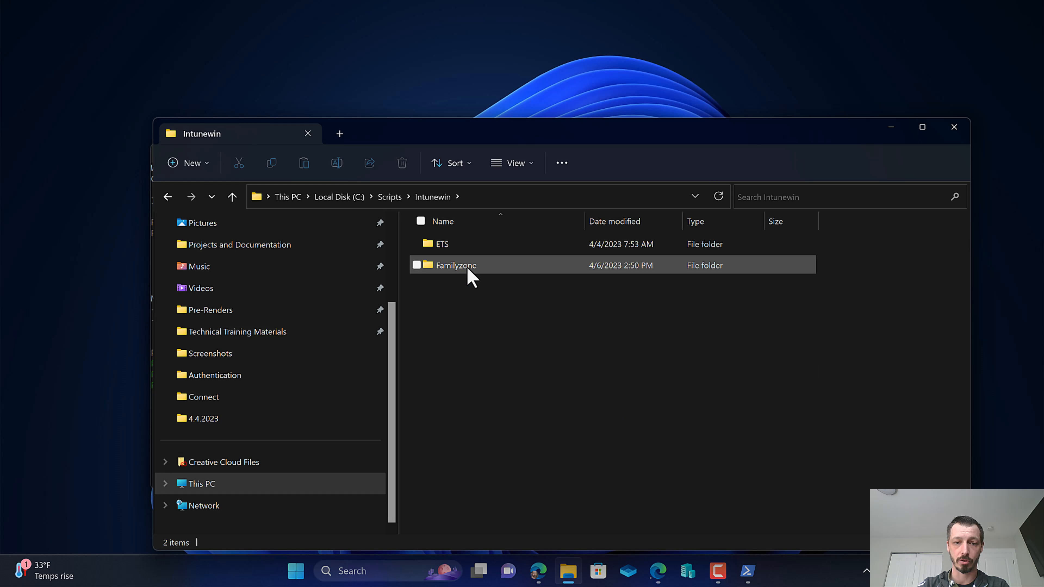
double_click(468, 268)
double_click(467, 248)
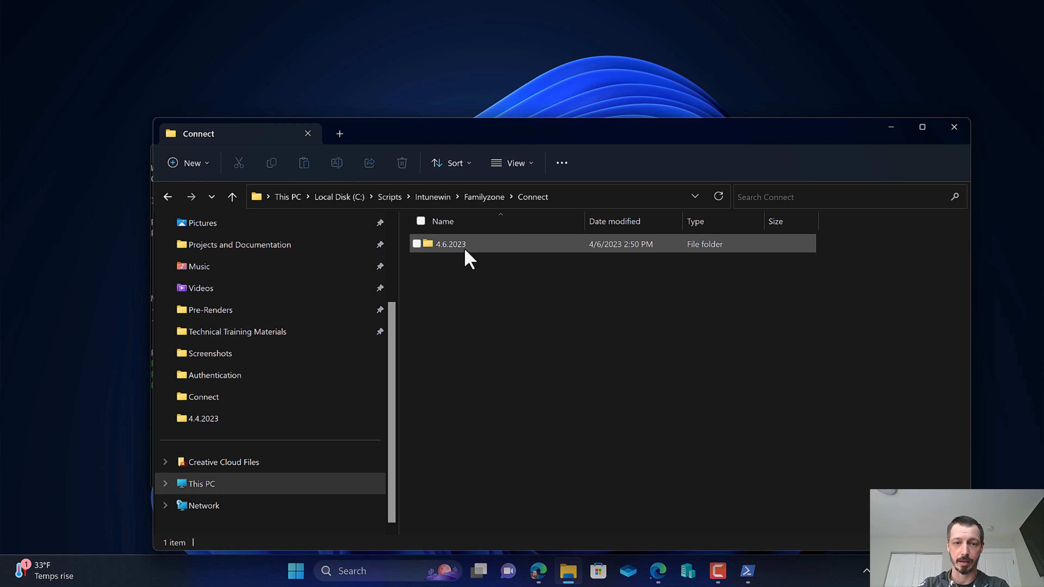
double_click(466, 251)
- Copy the full path of the 4.6.2023 output folder
left_click(625, 201)
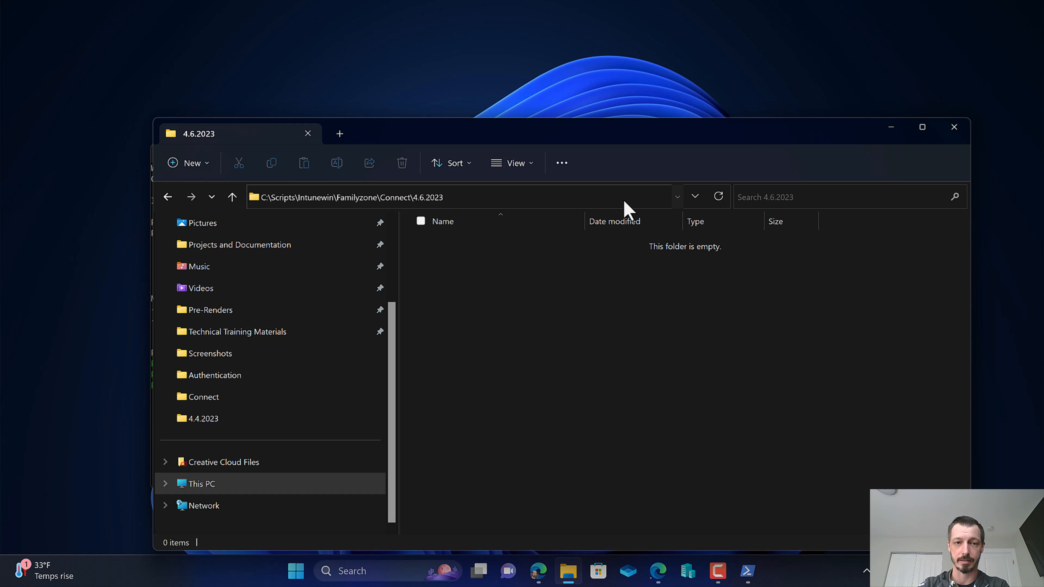
right_click(444, 200)
left_click(329, 241)
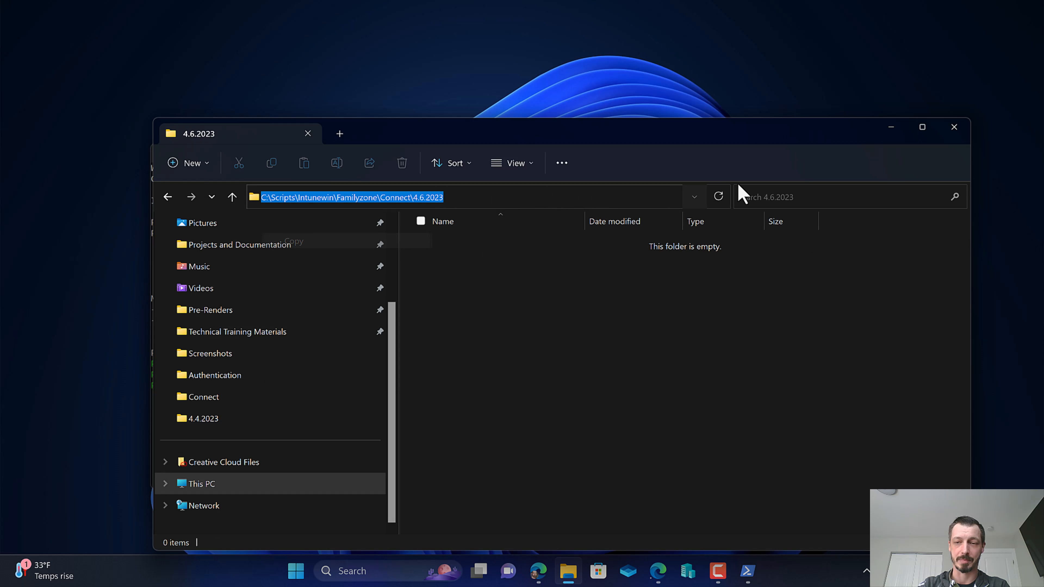
- Specify C:\Scripts\Intunewin\Familyzone\Connect\4.6.2023 as the output folder in PowerShell and generate the package without a catalog folder
left_click(904, 126)
right_click(496, 296)
key("Return")
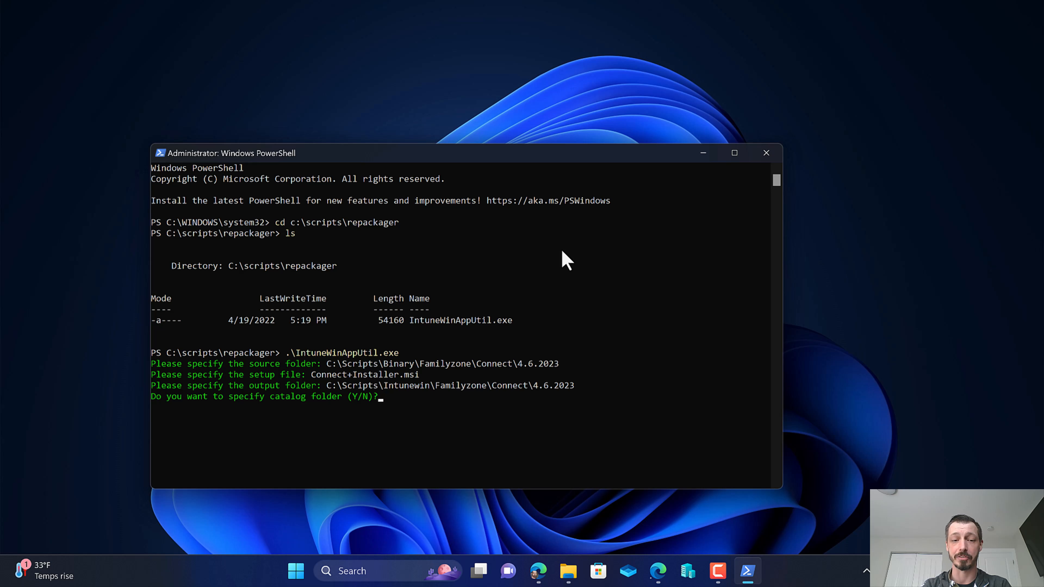
type("N")
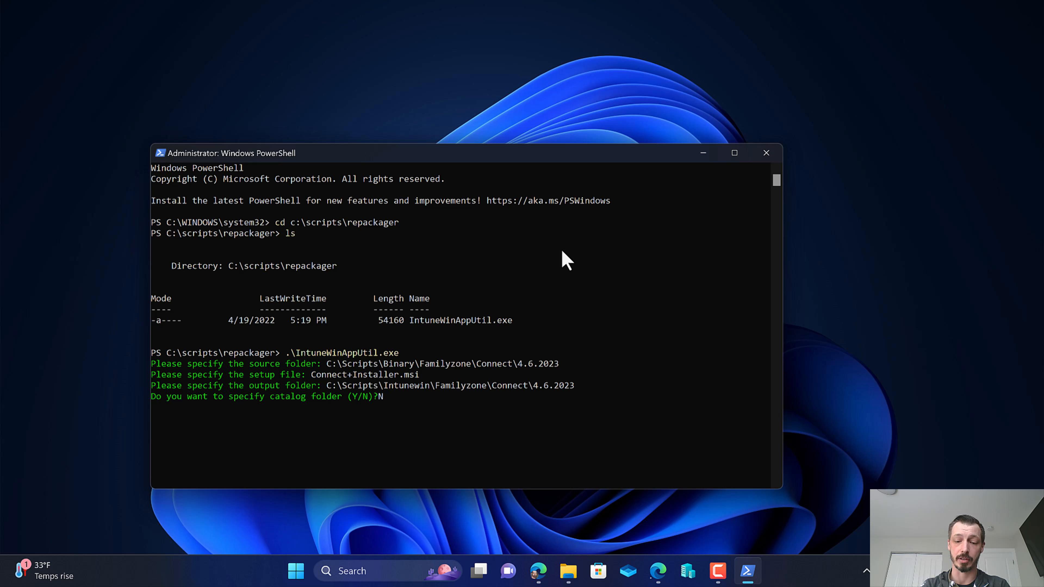
key("Return")
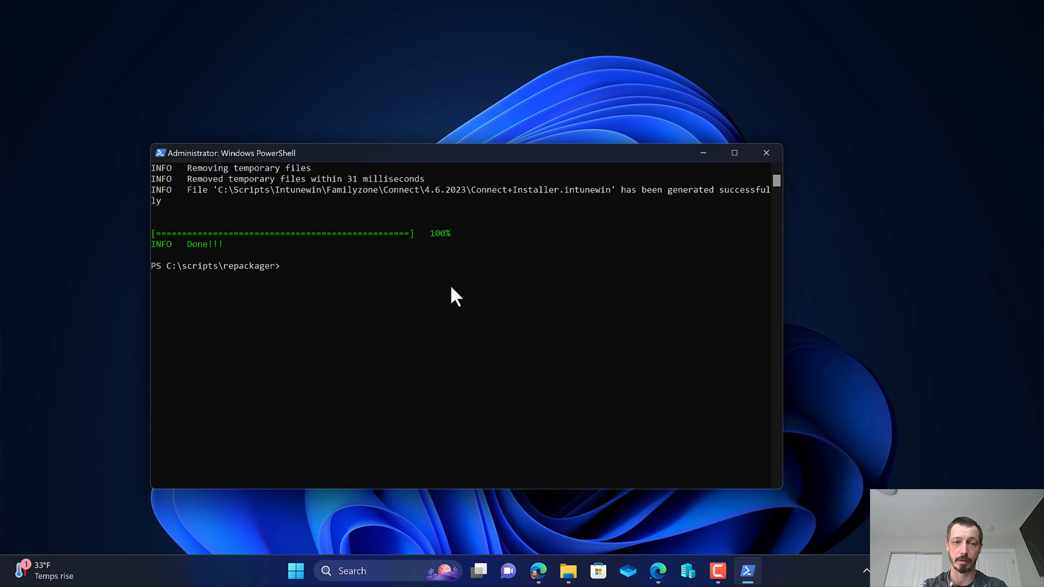
- Close PowerShell and switch to Microsoft Edge to view the existing Linewize Connect app's properties in Intune
left_click_drag(401, 160, 446, 169)
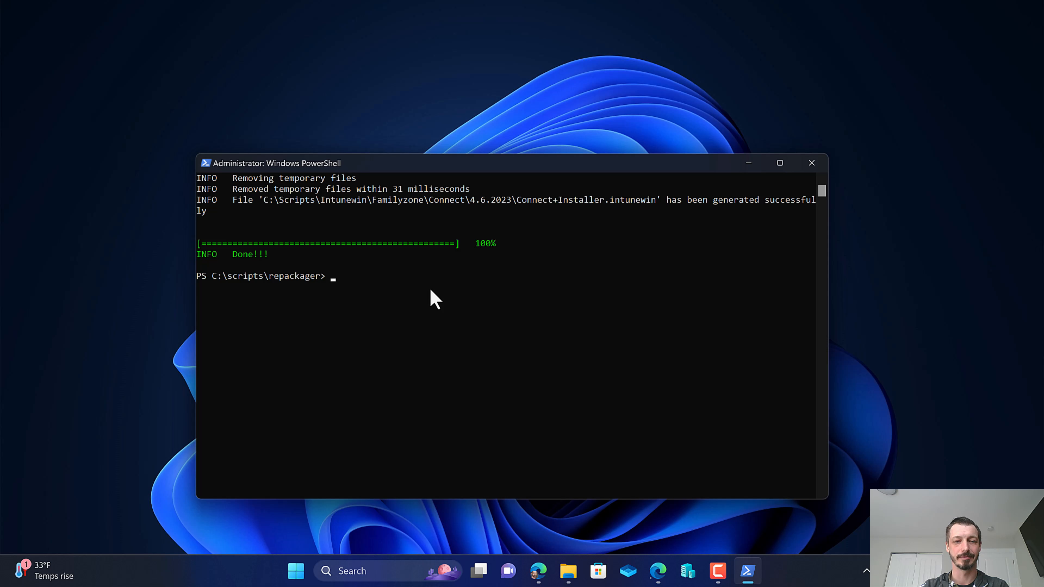
left_click(810, 163)
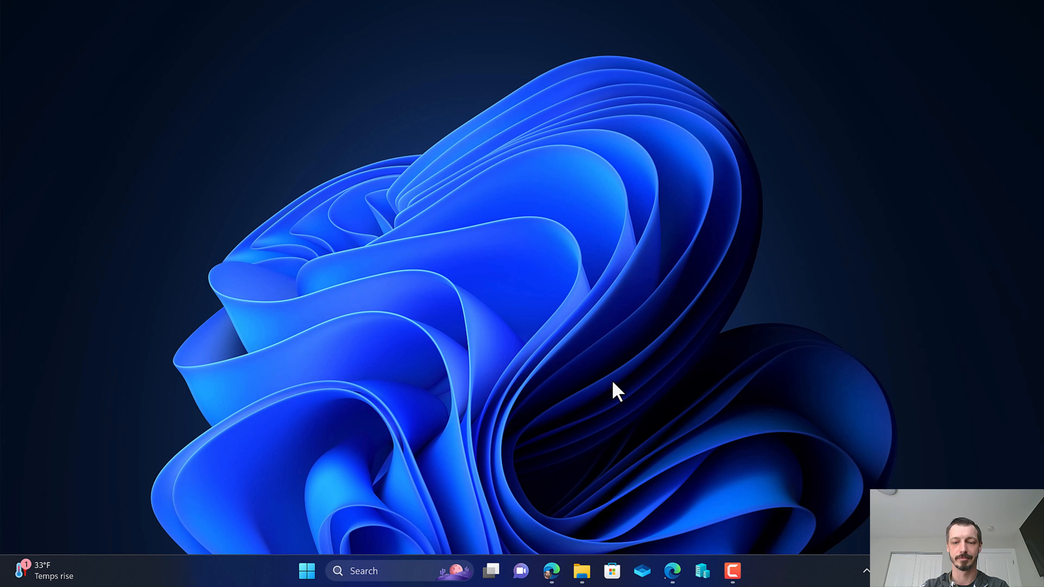
left_click(674, 570)
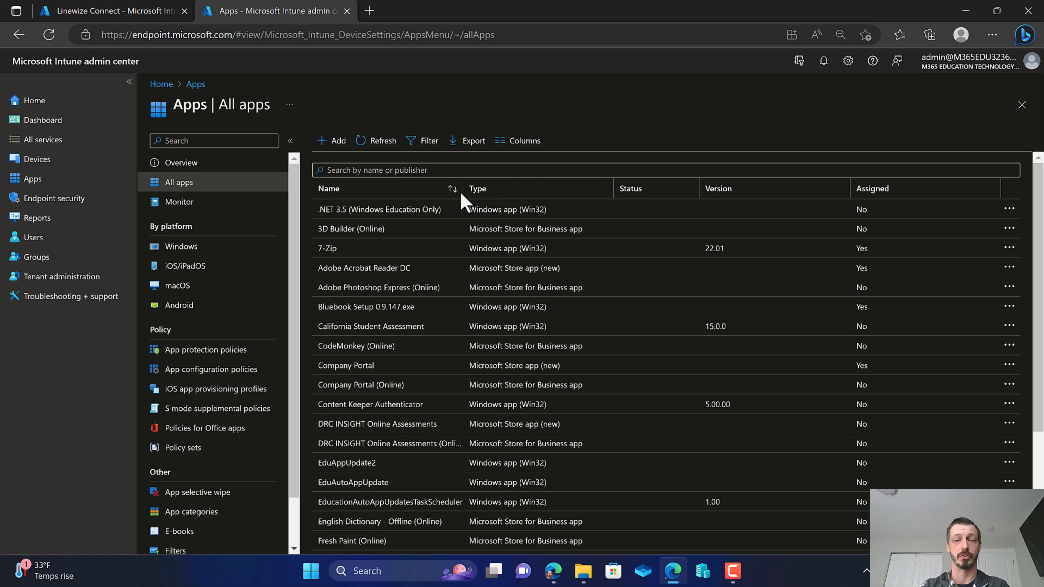
left_click(113, 11)
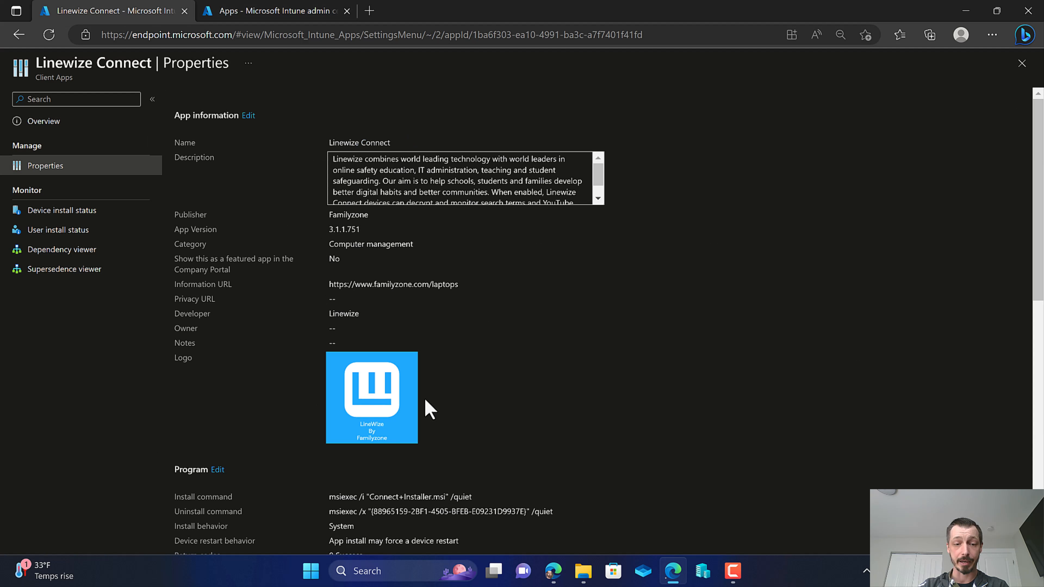
- Return to the All apps list and start adding a new app of type Windows app (Win32)
left_click(248, 9)
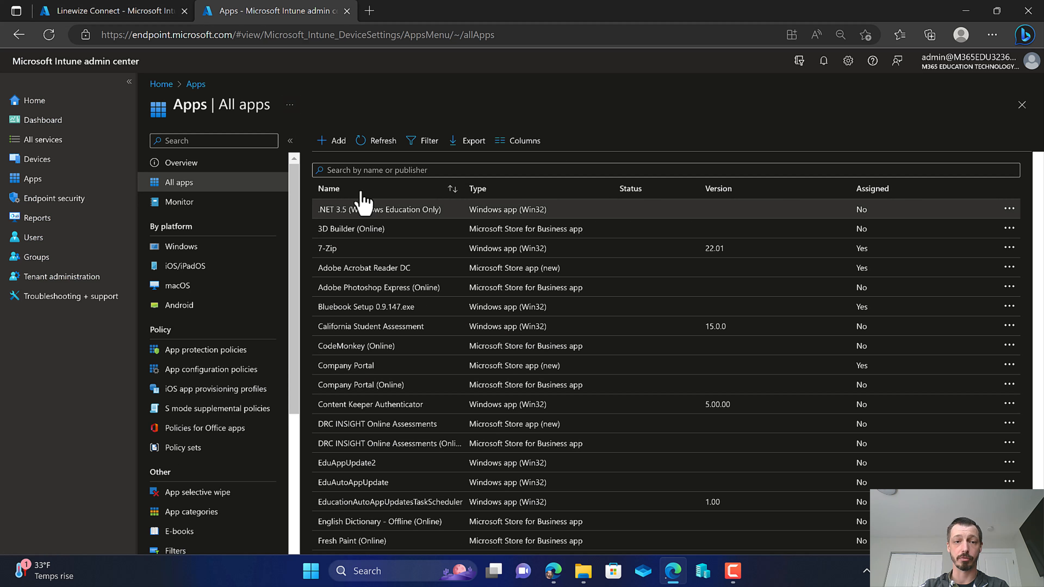
left_click(341, 142)
left_click(779, 148)
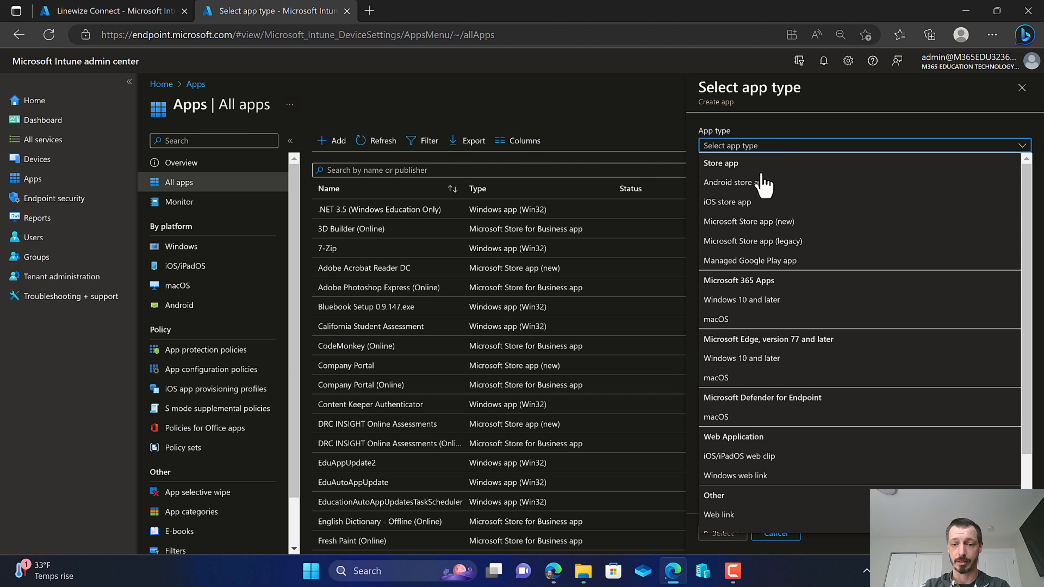
scroll(783, 407, "down", 2)
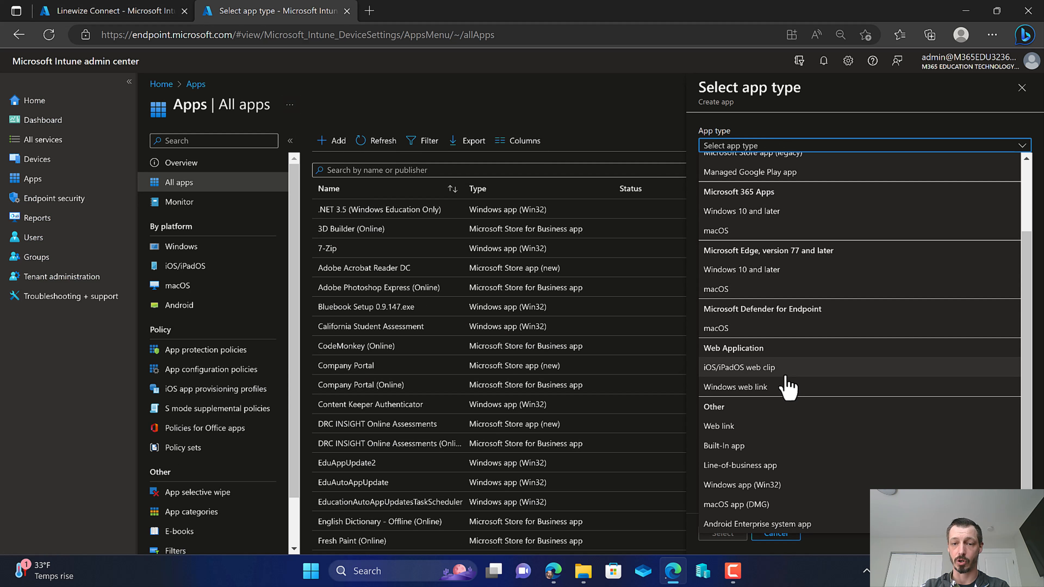
left_click(749, 486)
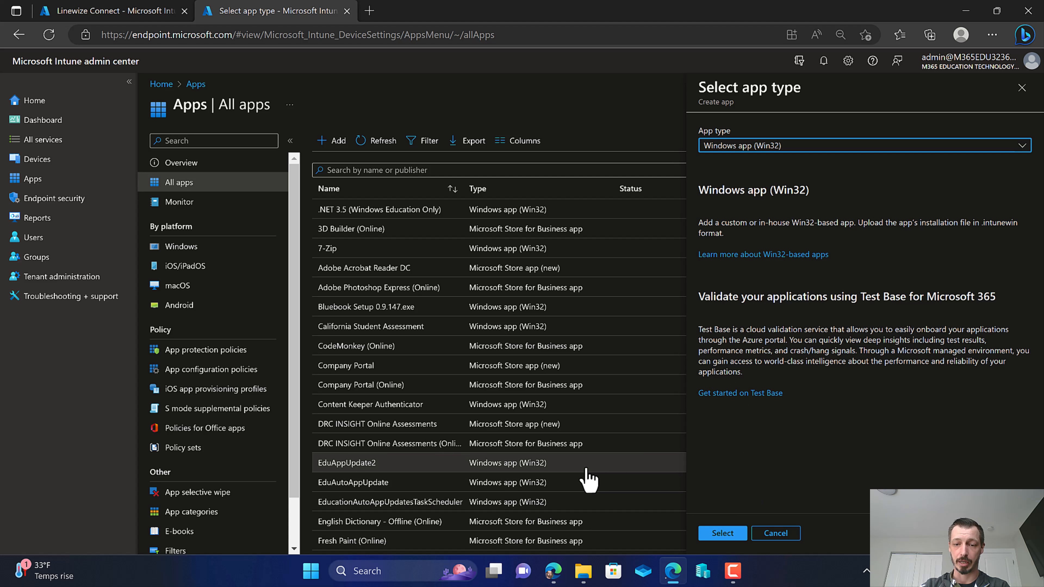
left_click(716, 534)
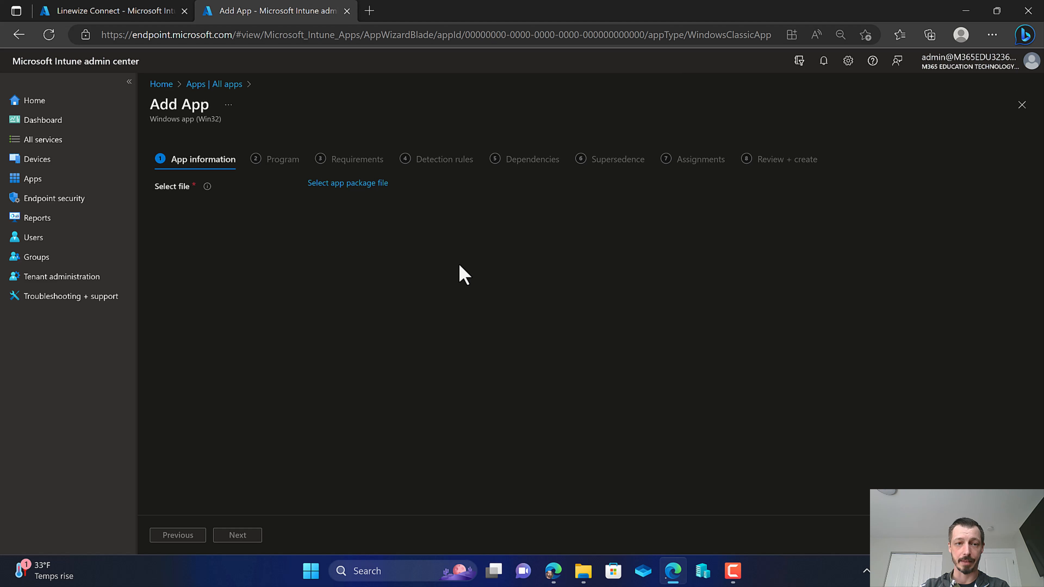
- Load Connect+Installer.intunewin from the Intunewin\Familyzone\Connect\4.6.2023 folder as the app package file
left_click(352, 184)
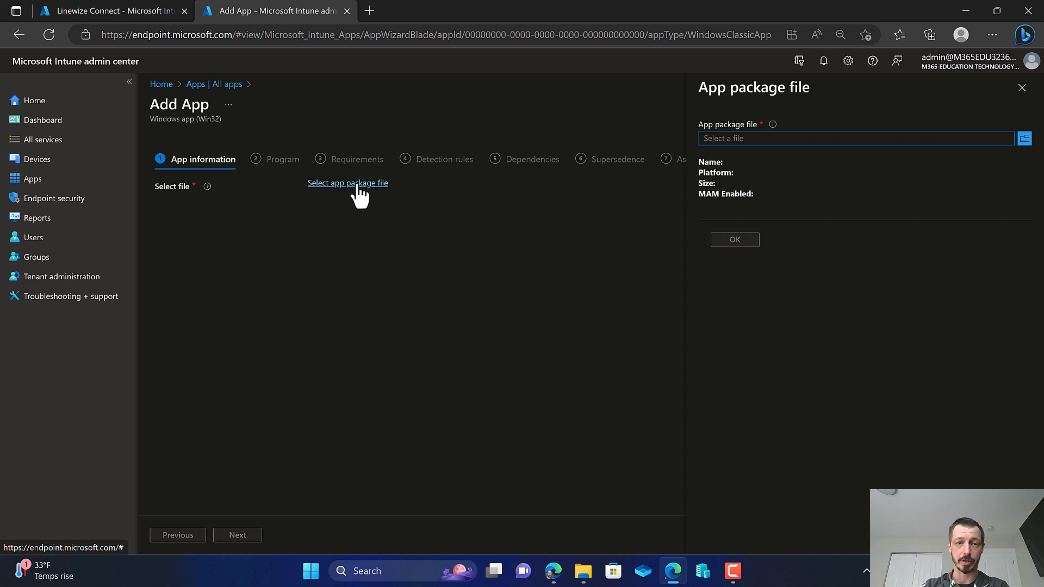
left_click(828, 142)
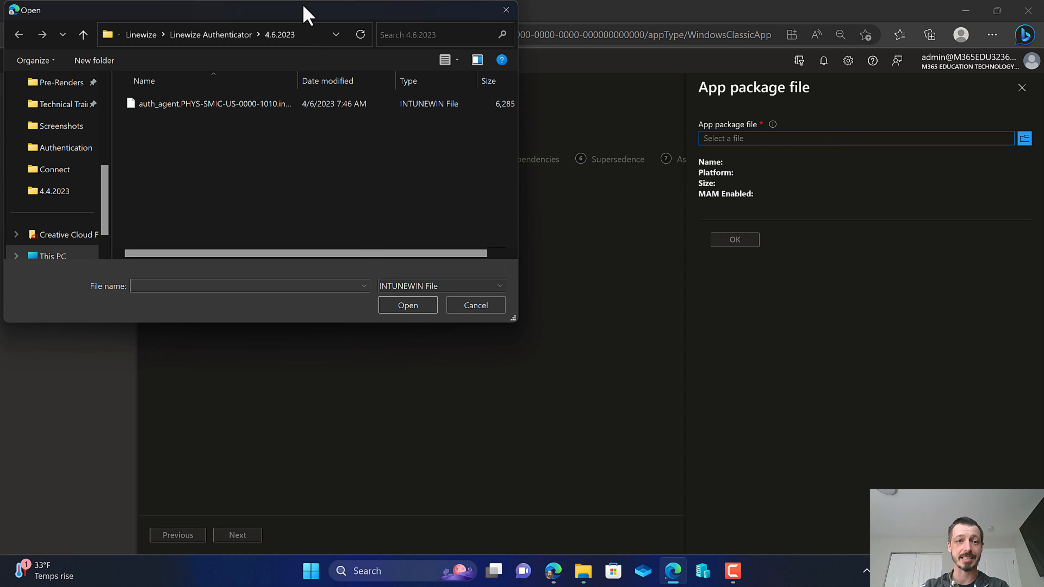
left_click_drag(303, 11, 401, 152)
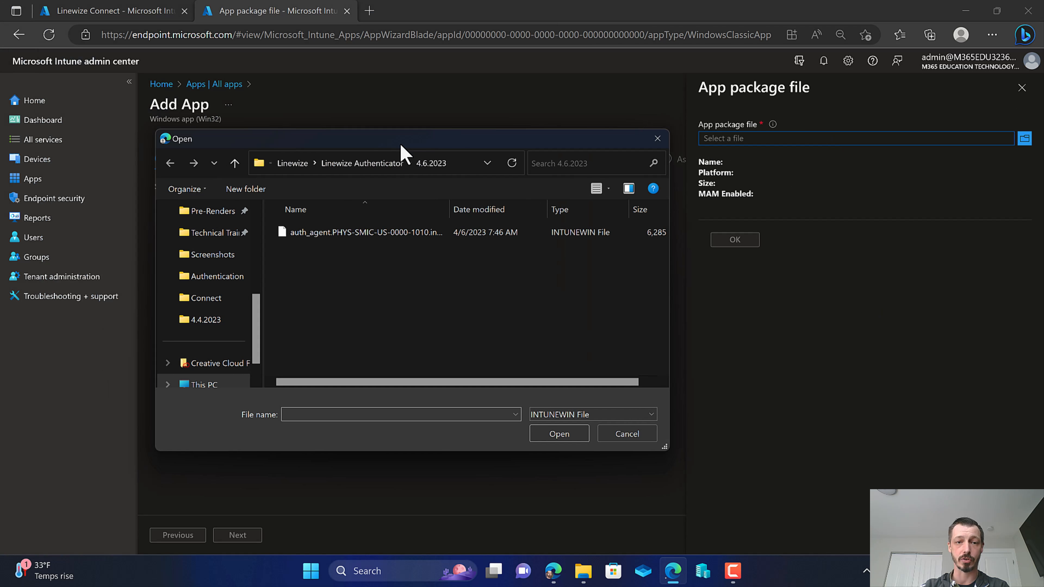
left_click(296, 164)
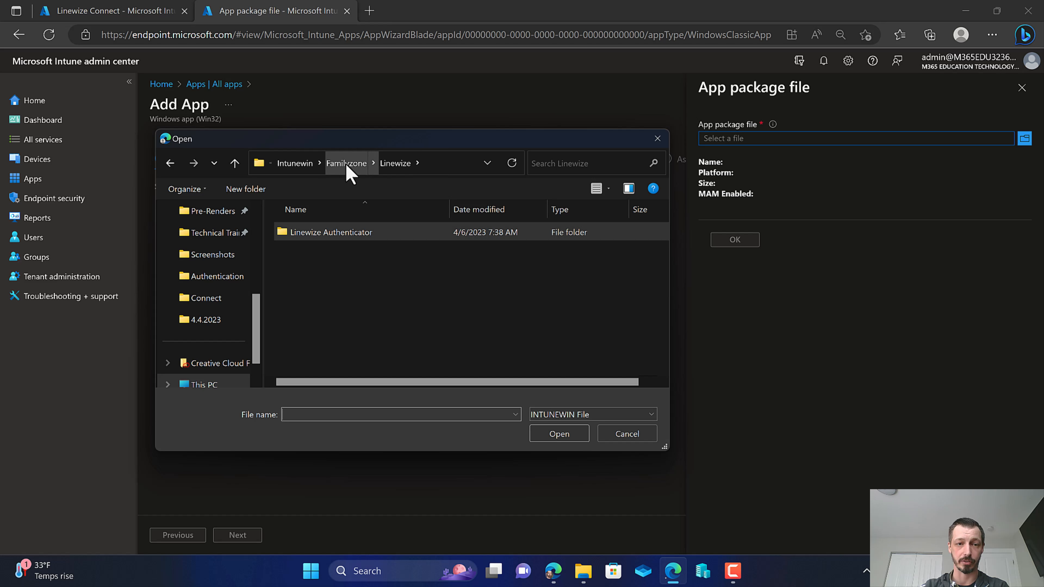
left_click(295, 163)
double_click(311, 255)
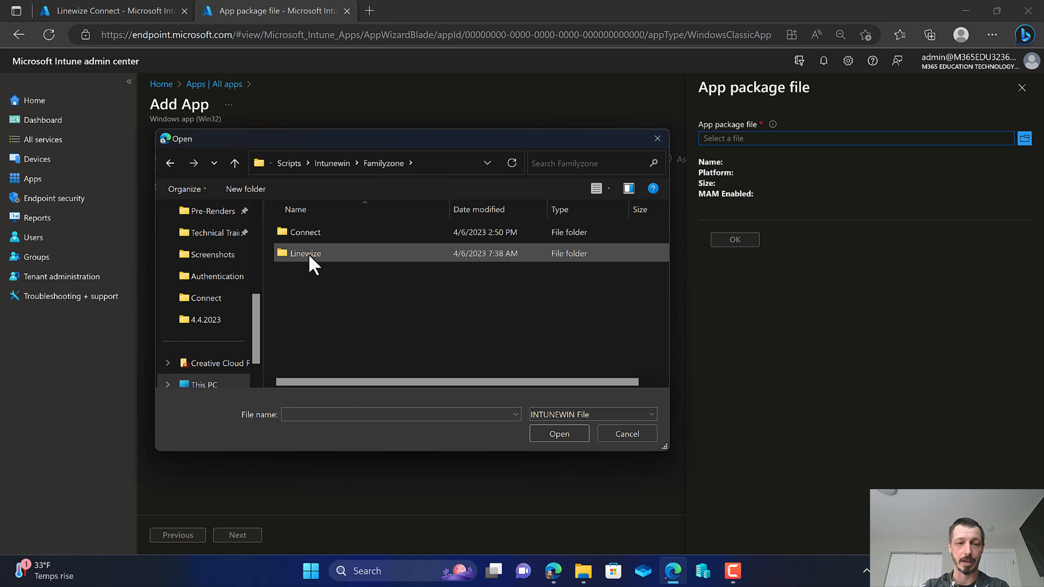
double_click(311, 237)
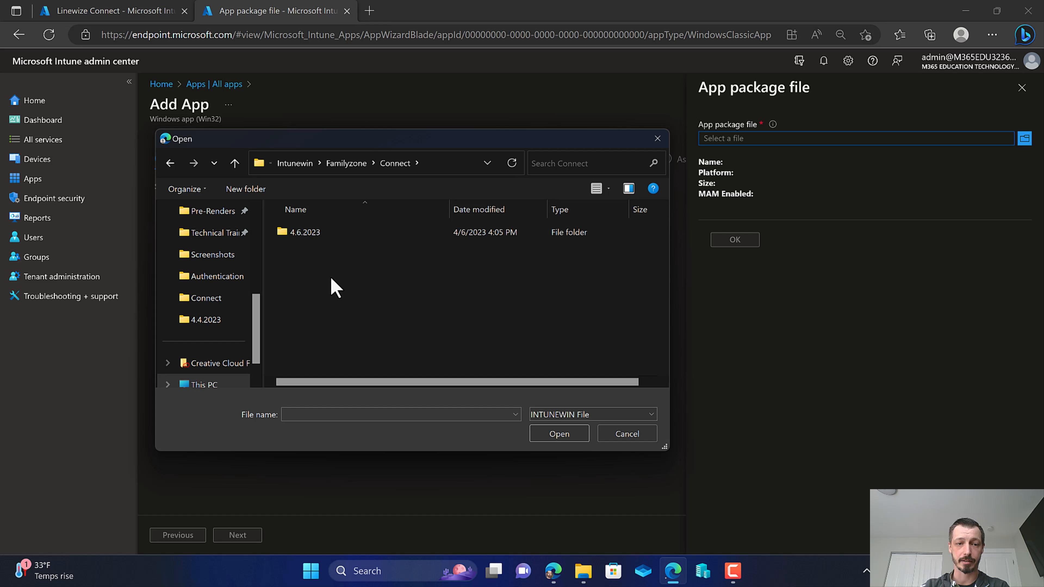
double_click(320, 233)
double_click(332, 233)
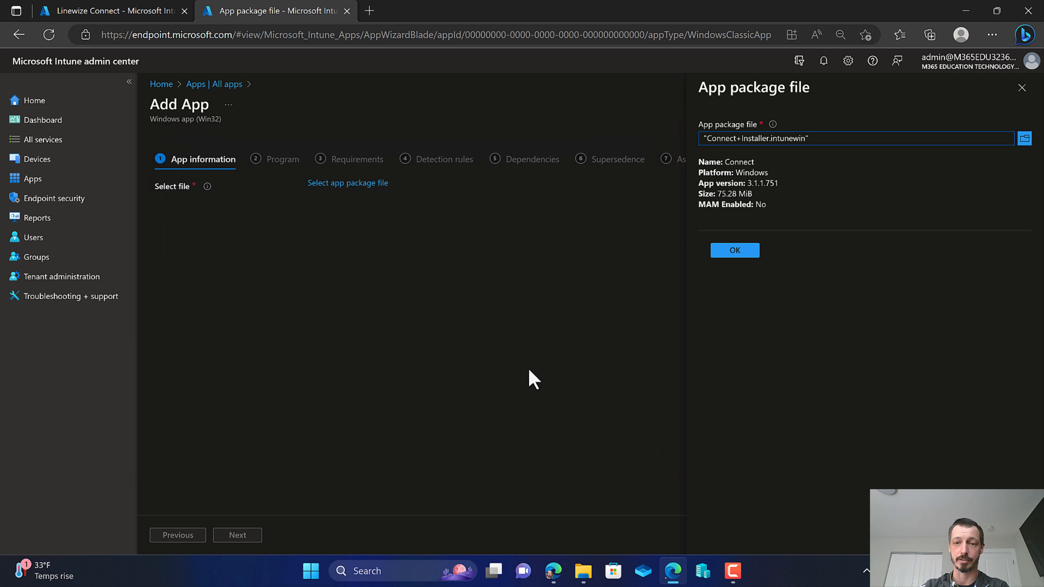
left_click(735, 252)
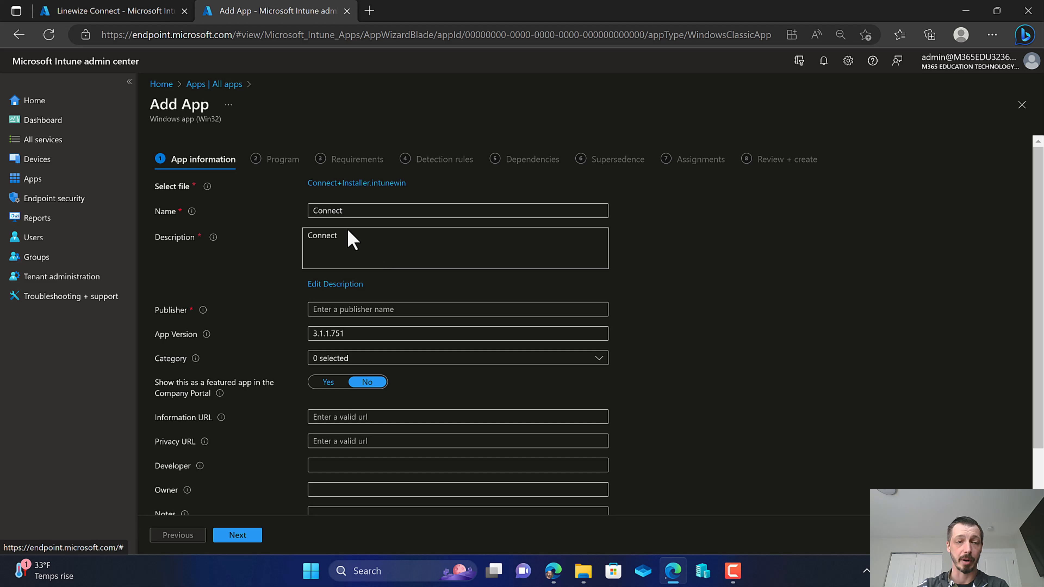
- Copy the name Linewize Connect from the existing app's properties and use it as the new app's name
left_click(129, 10)
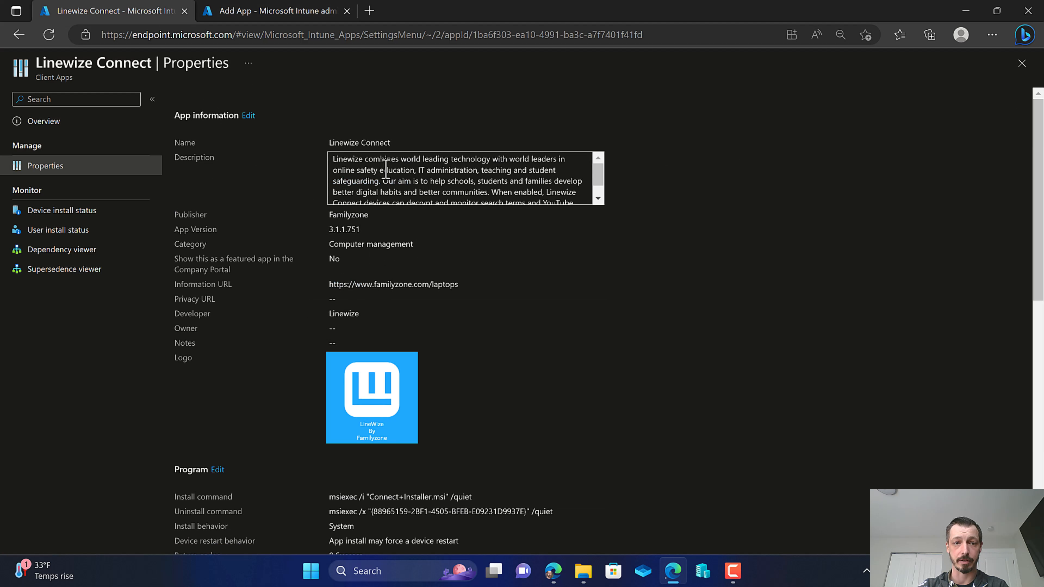
left_click_drag(394, 143, 304, 148)
key("ctrl+c")
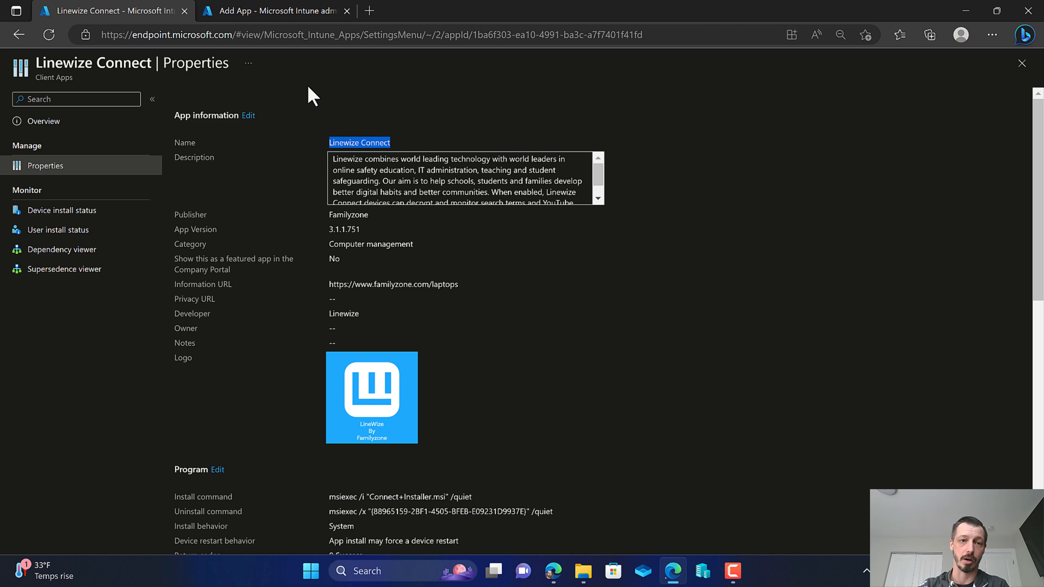
left_click(293, 11)
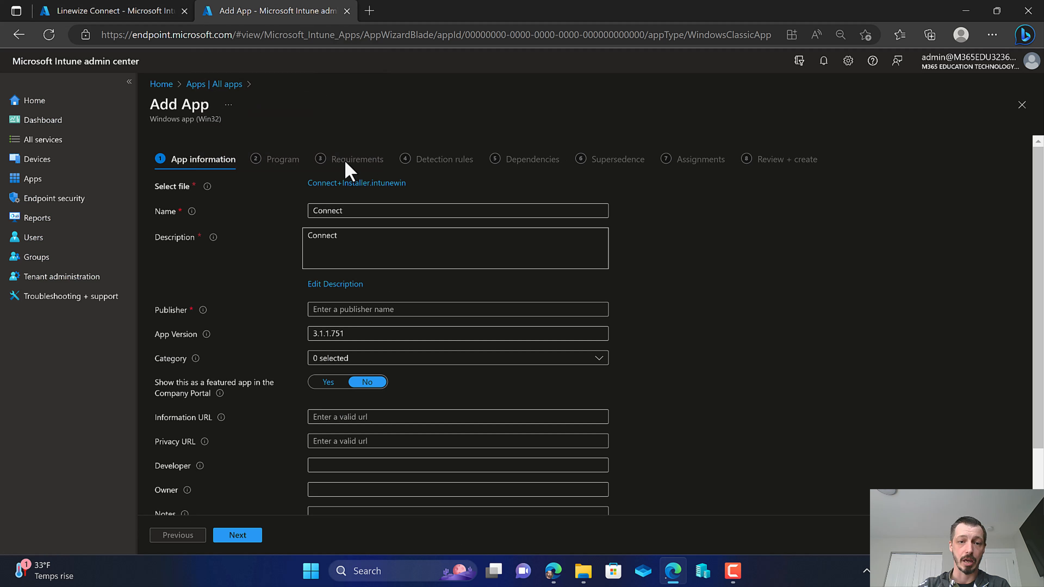
left_click(357, 207)
key("ctrl+a")
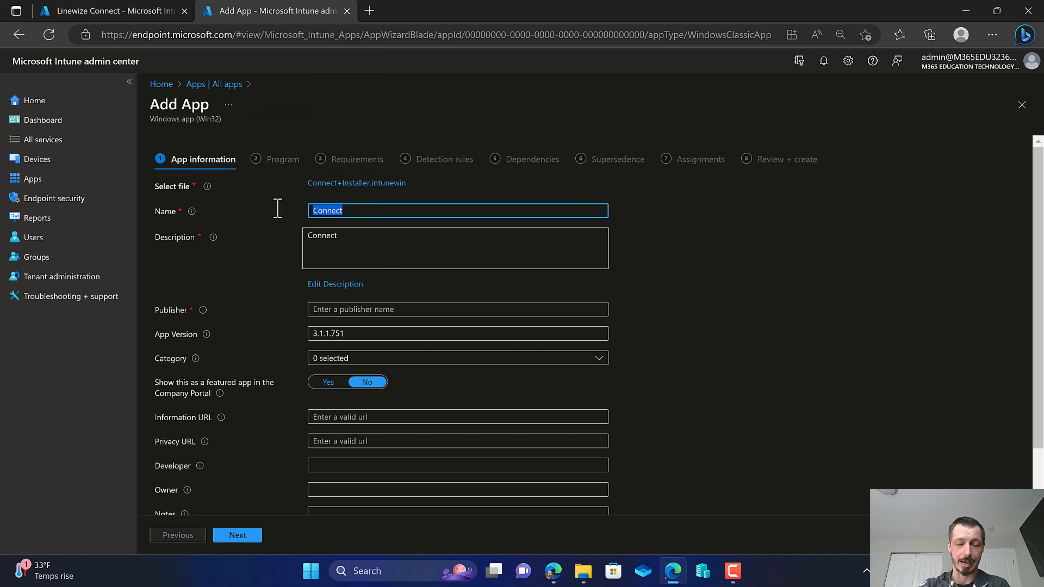
key("ctrl+v")
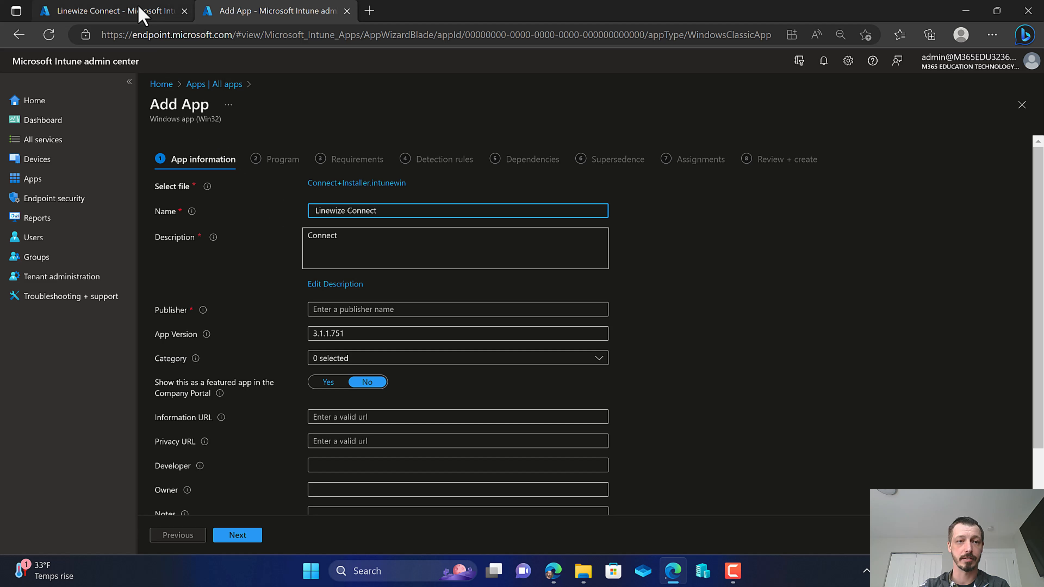
- Replace the new app's description with the full description text copied from the existing Linewize Connect app
left_click(124, 13)
triple_click(451, 168)
key("ctrl+c")
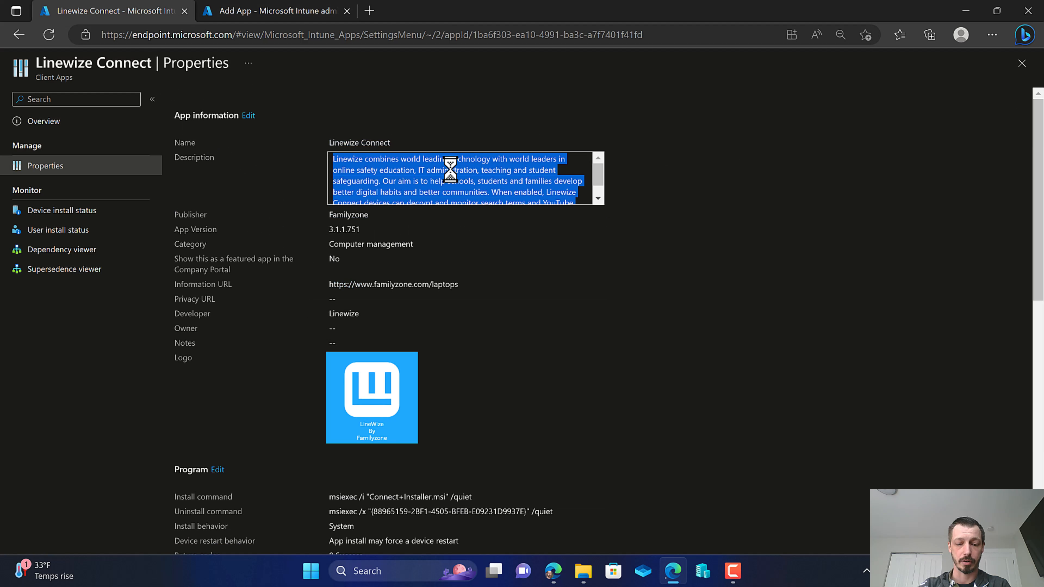
left_click(316, 13)
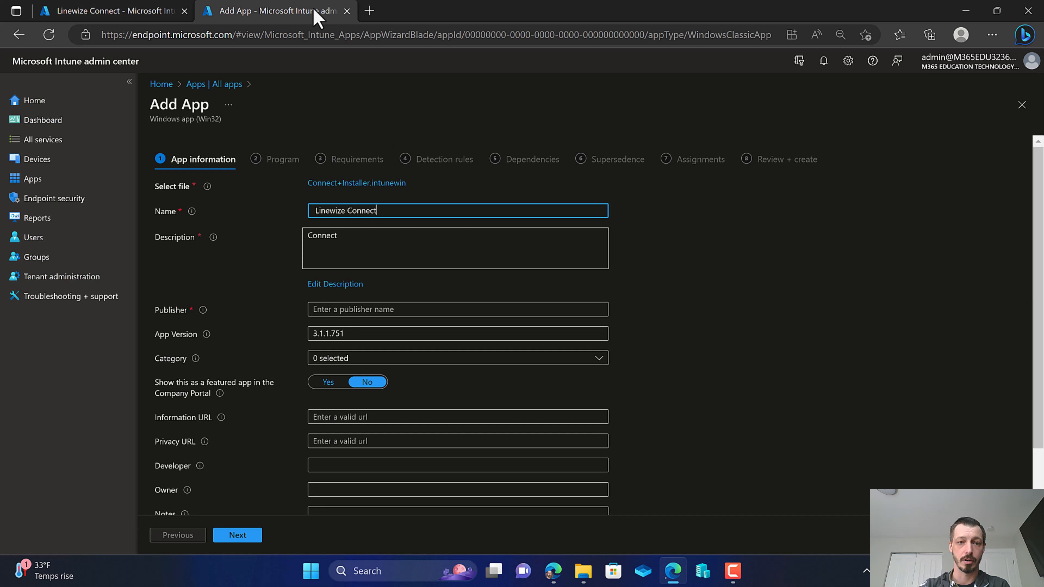
left_click(342, 284)
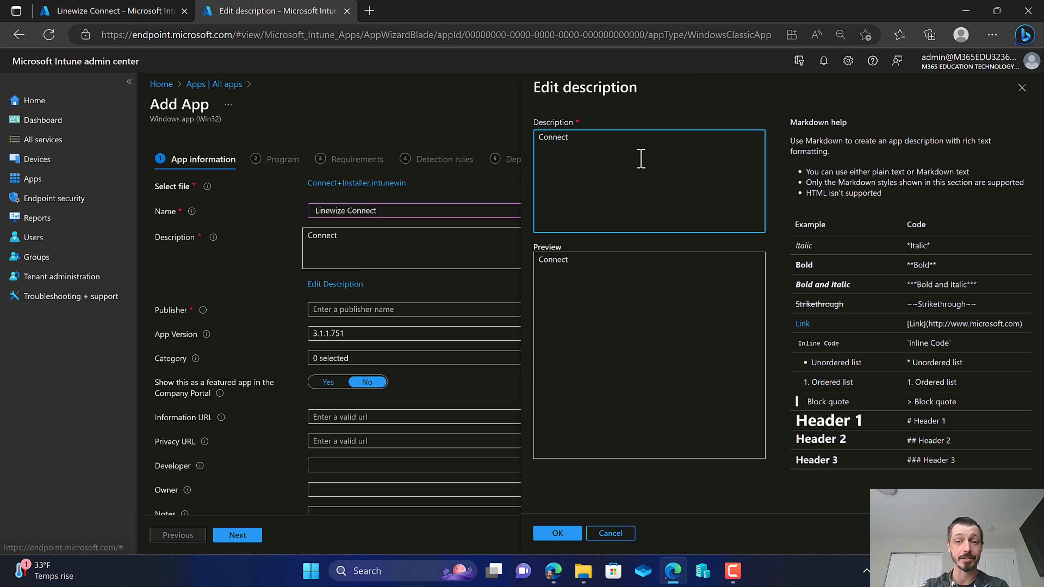
key("ctrl+a")
key("ctrl+v")
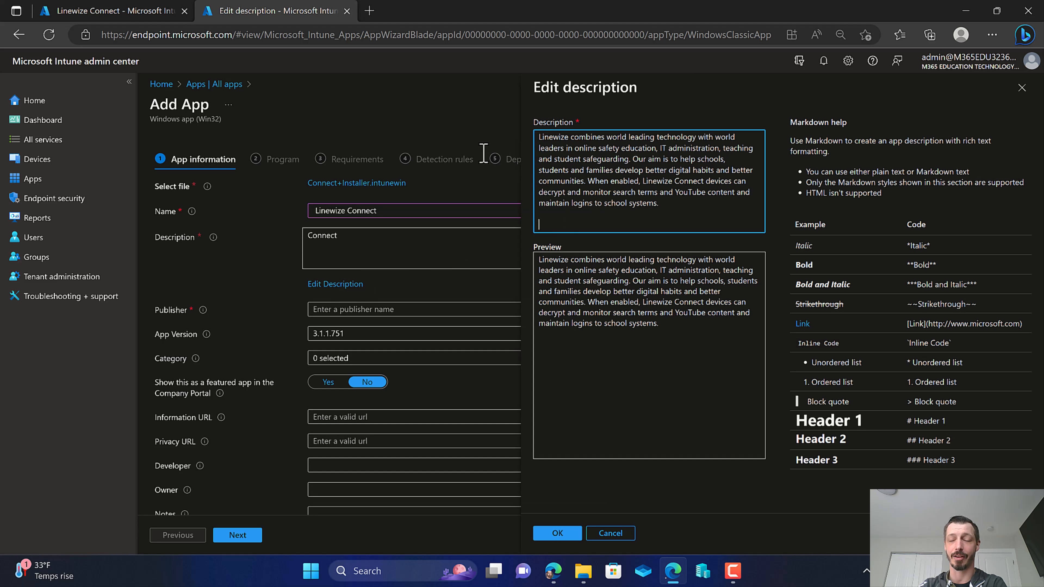
left_click(550, 537)
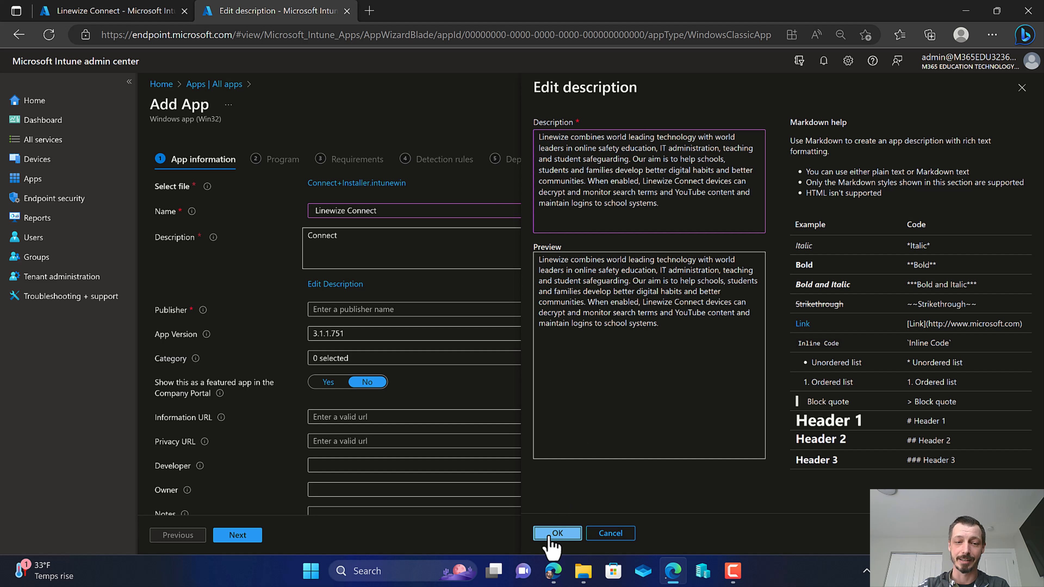
- Set the new app's publisher to Familyzone and its category to Computer management
left_click(360, 309)
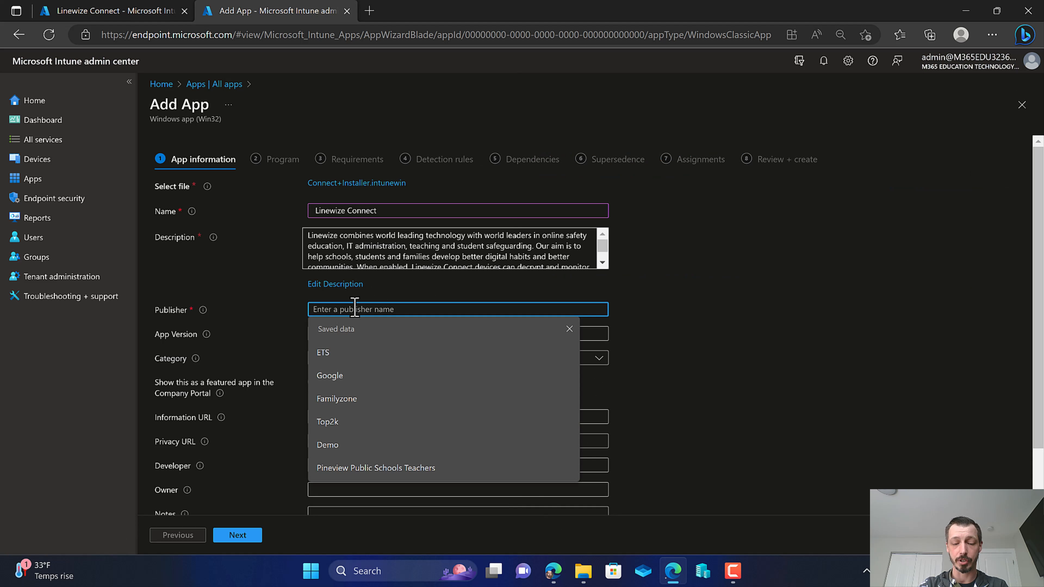
type("Famil")
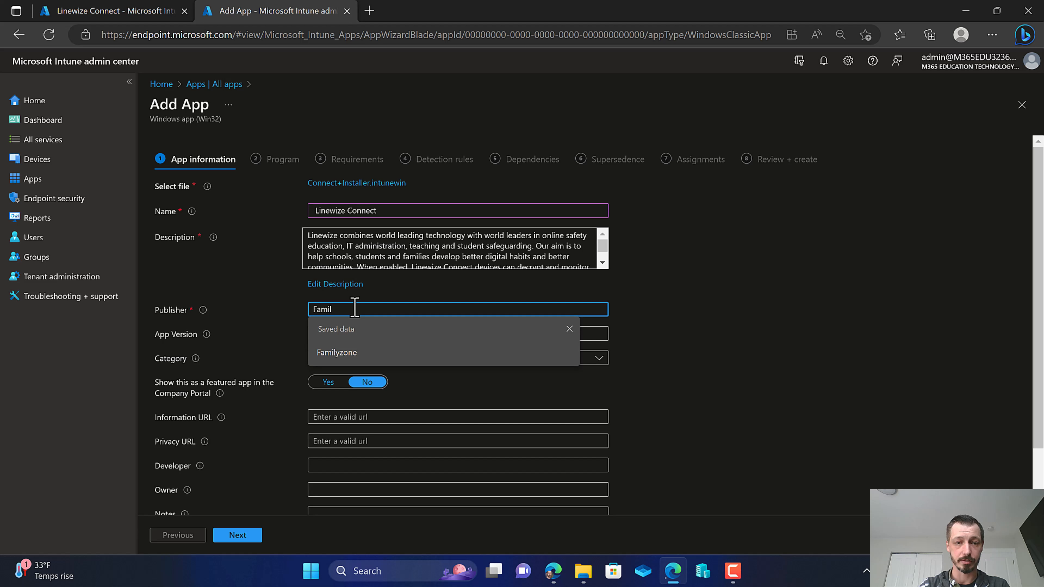
type("yzone")
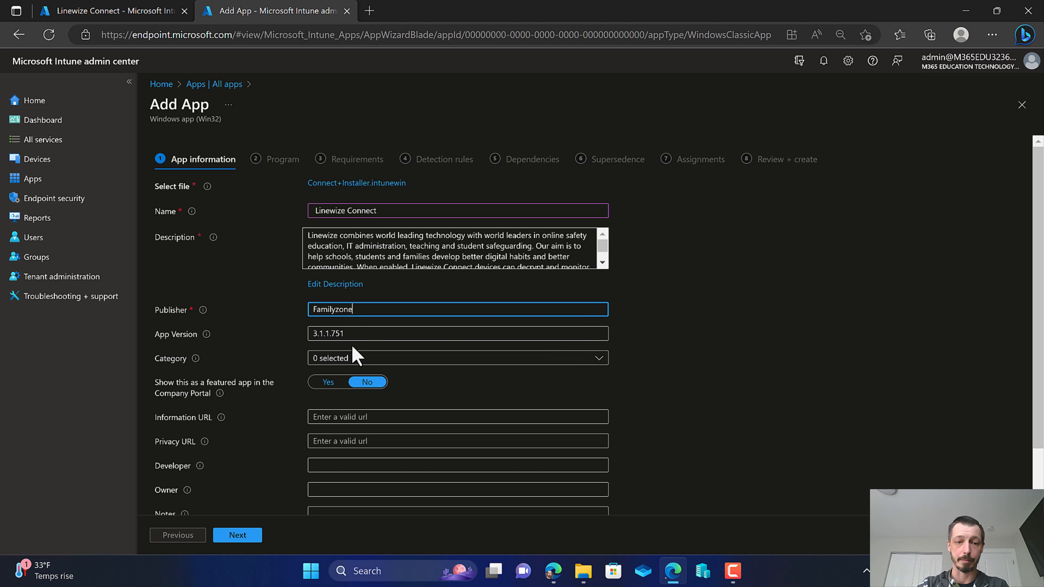
left_click(381, 361)
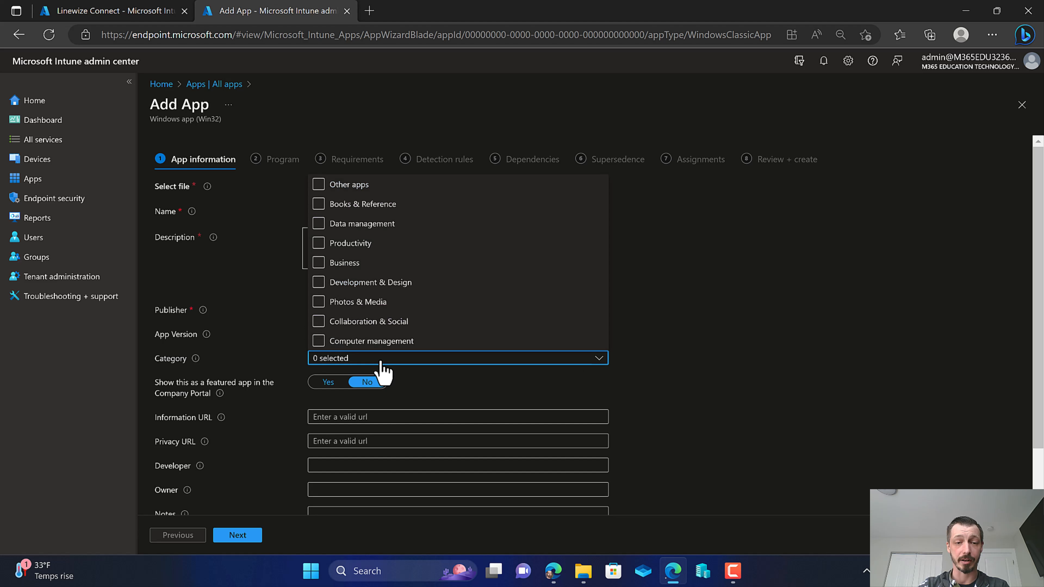
left_click(319, 342)
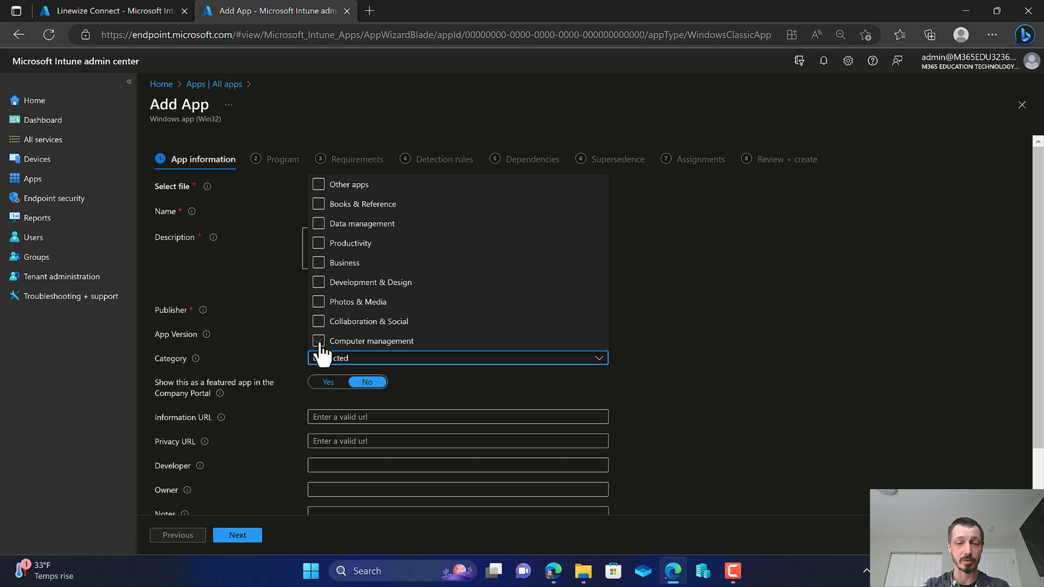
left_click(682, 374)
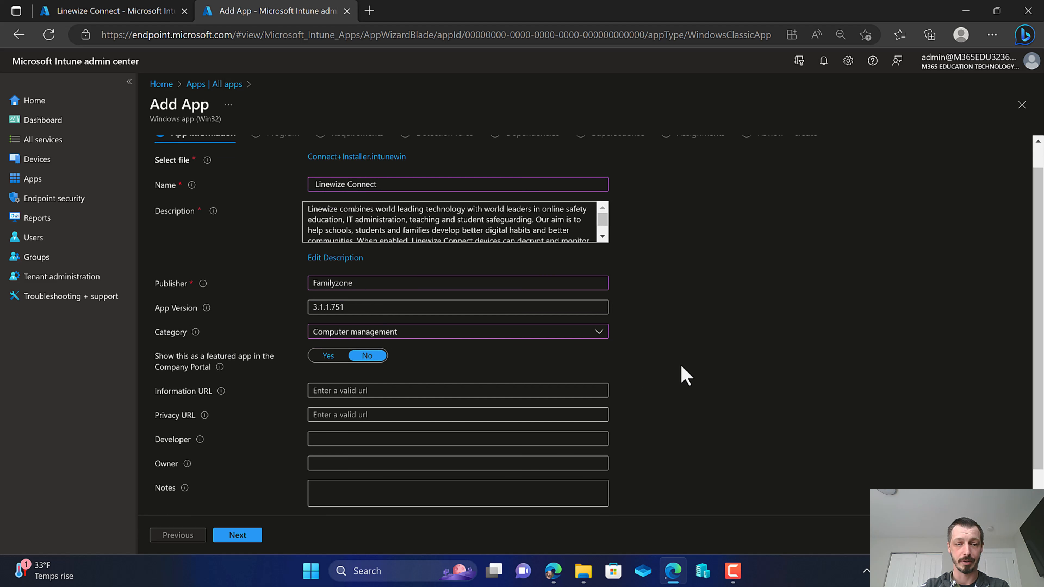
left_click(159, 12)
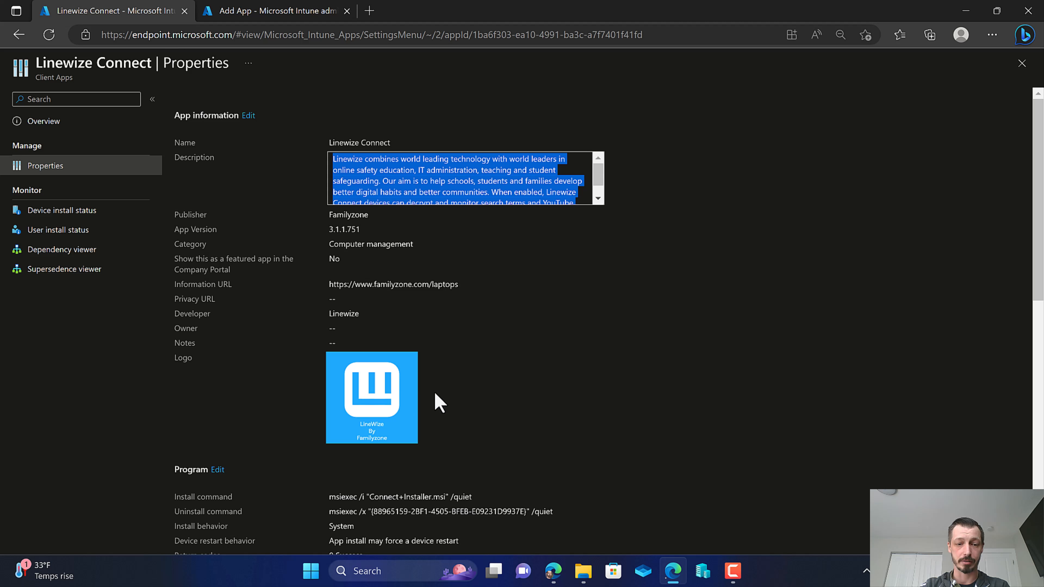
scroll(480, 413, "down", 10)
scroll(474, 401, "up", 1)
scroll(452, 384, "up", 9)
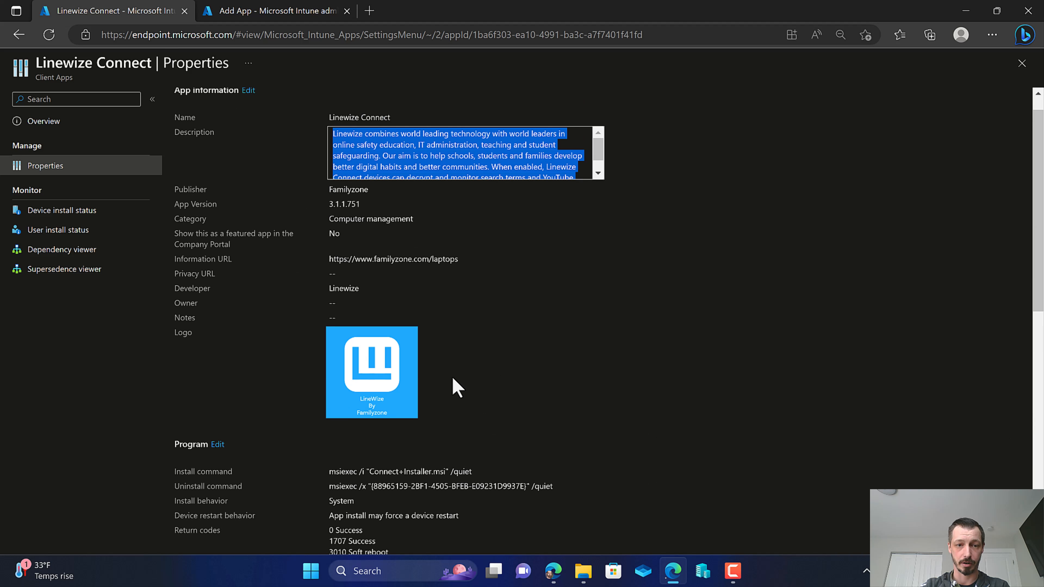
scroll(453, 378, "down", 1)
scroll(450, 407, "up", 2)
left_click(466, 289)
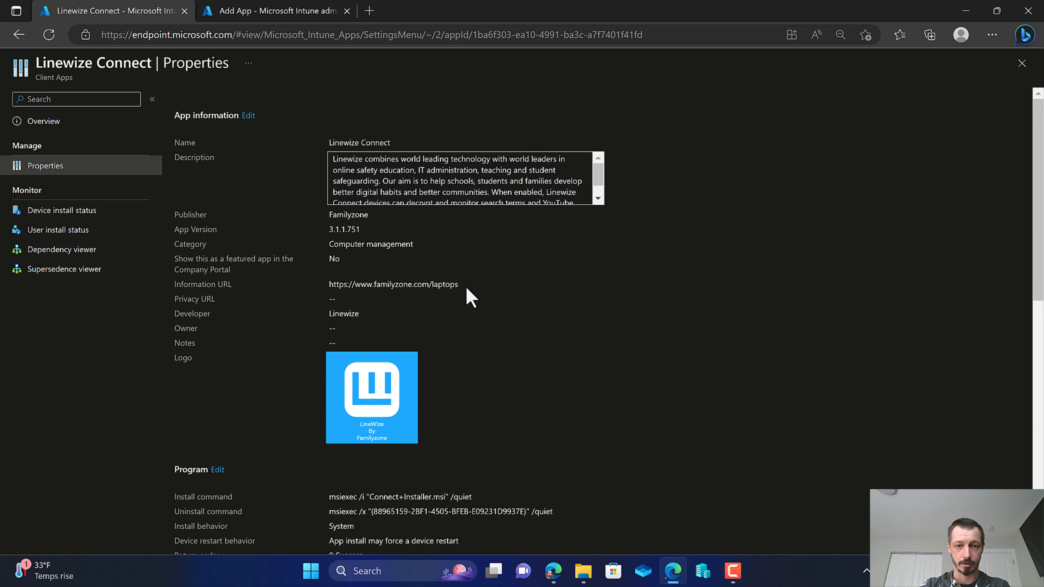
left_click_drag(467, 288, 324, 286)
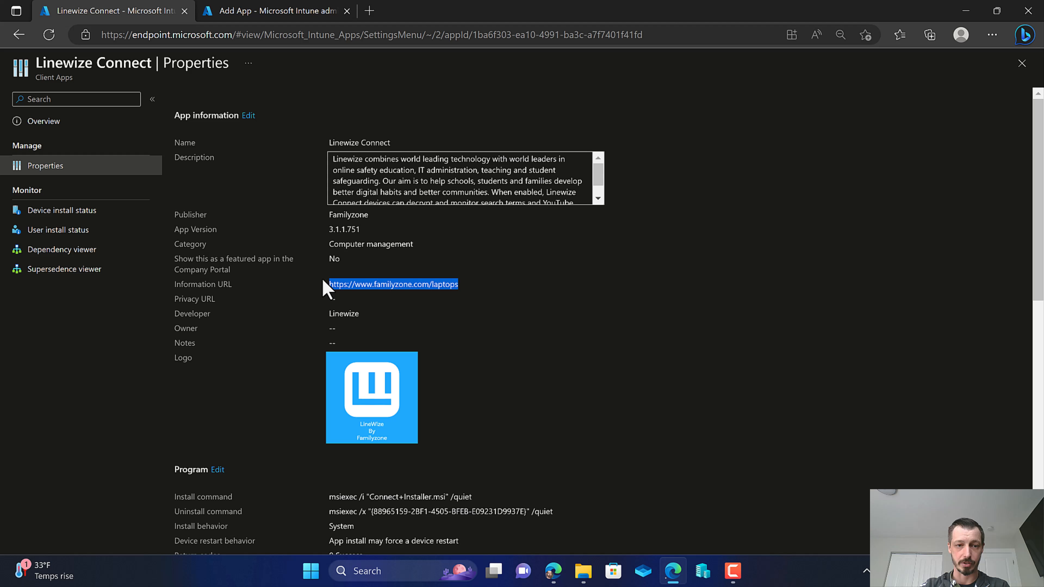
left_click(213, 7)
left_click(342, 354)
key("ctrl+v")
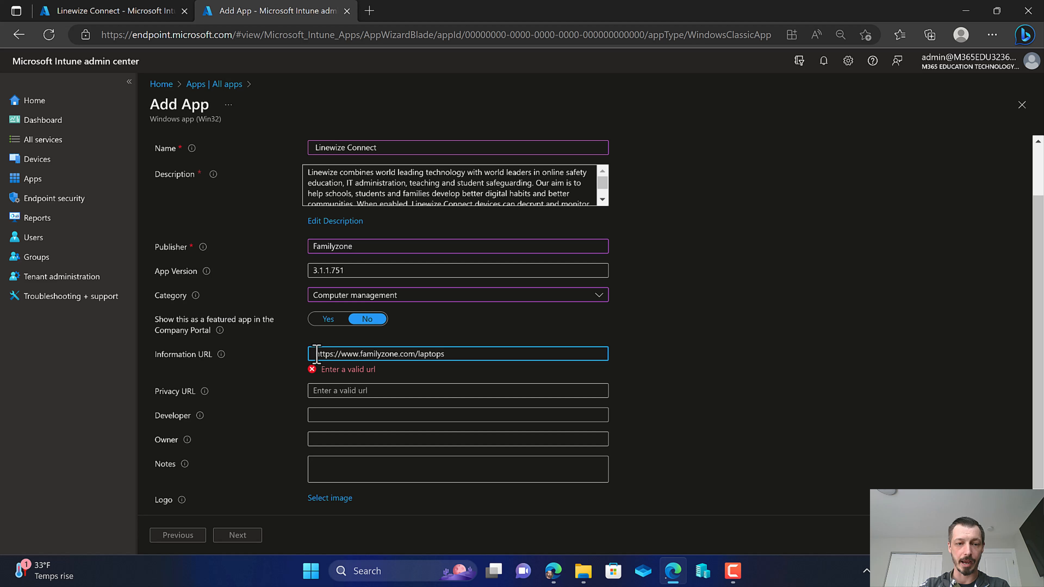
key("BackSpace")
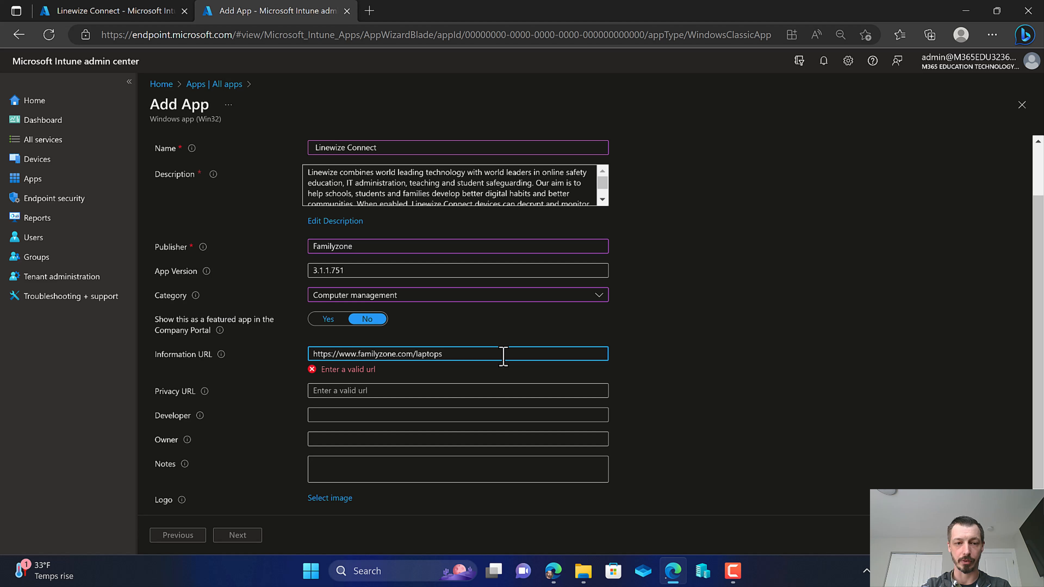
left_click(639, 342)
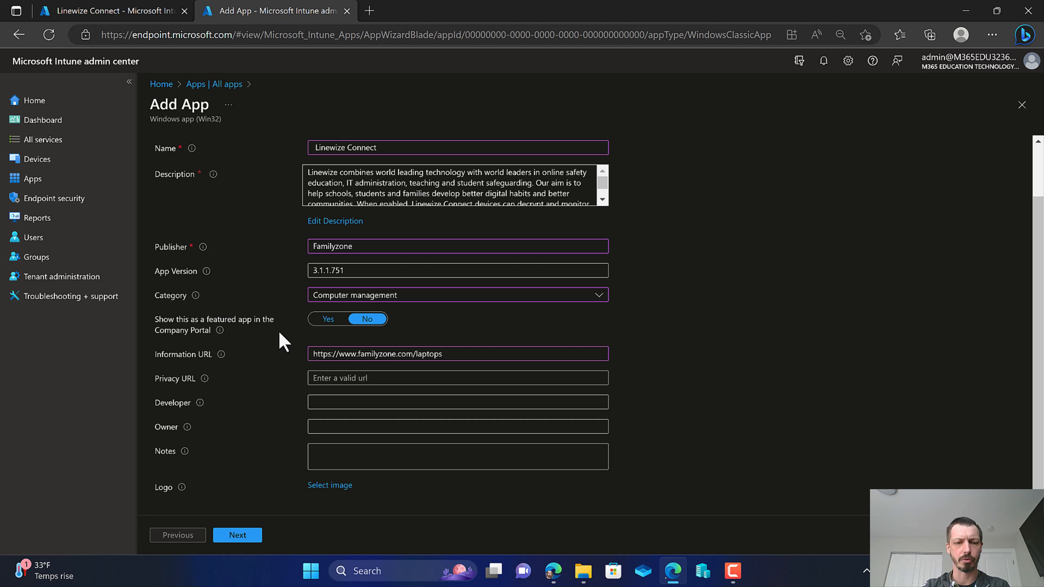
- Set the new app's owner to Pineview Public Schools
left_click(341, 424)
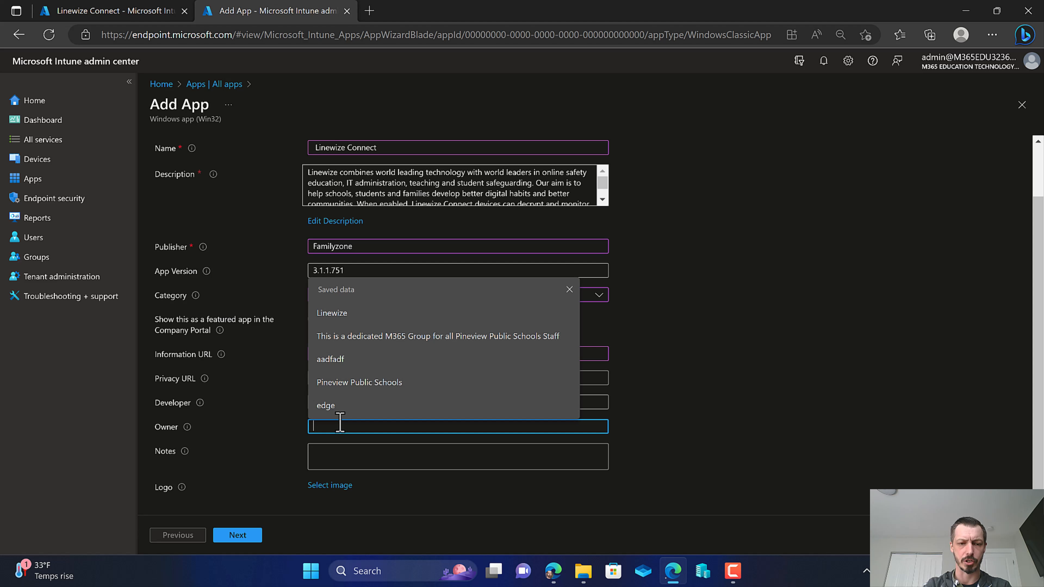
type("P")
key("BackSpace")
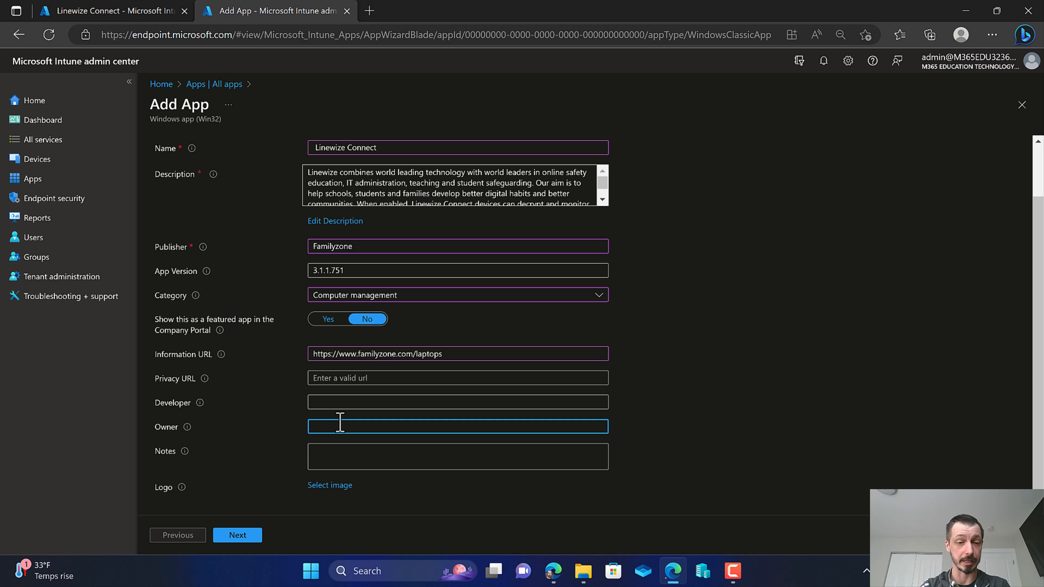
type("Pineview")
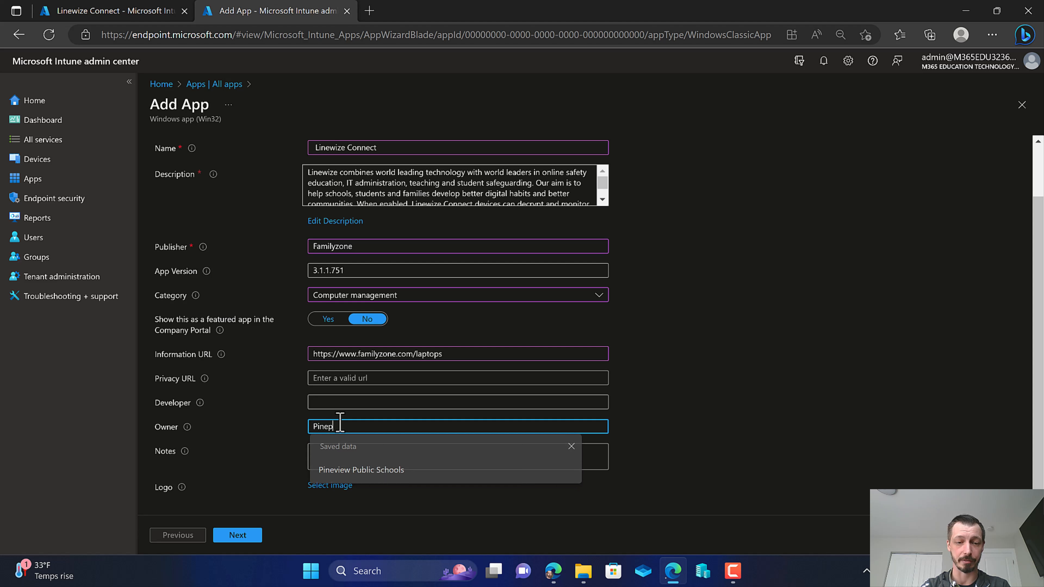
type(" Pub")
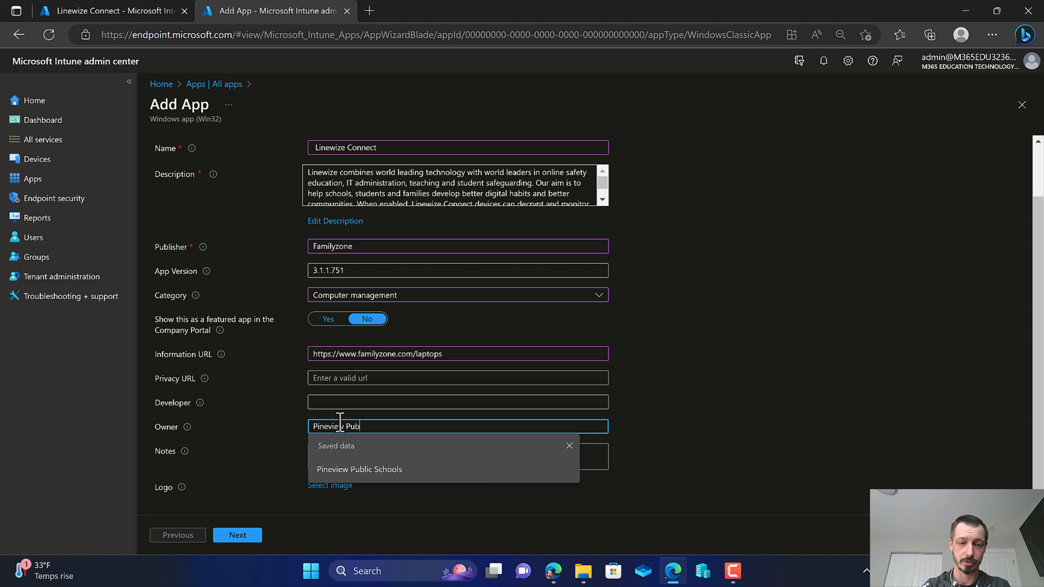
type("lic Schools")
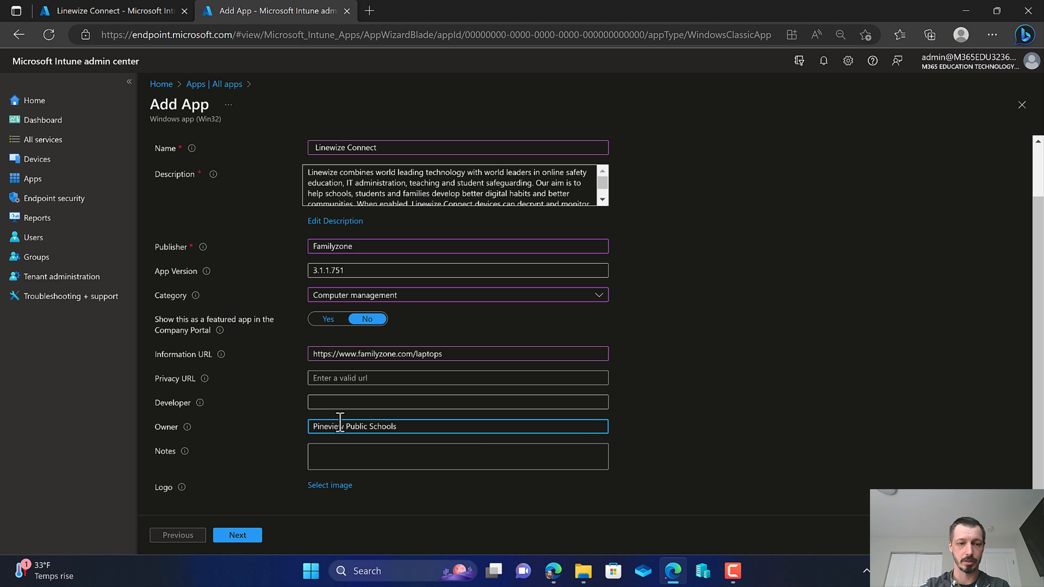
left_click(268, 426)
- Set the new app's developer to Linewize and continue to the program settings
left_click(343, 403)
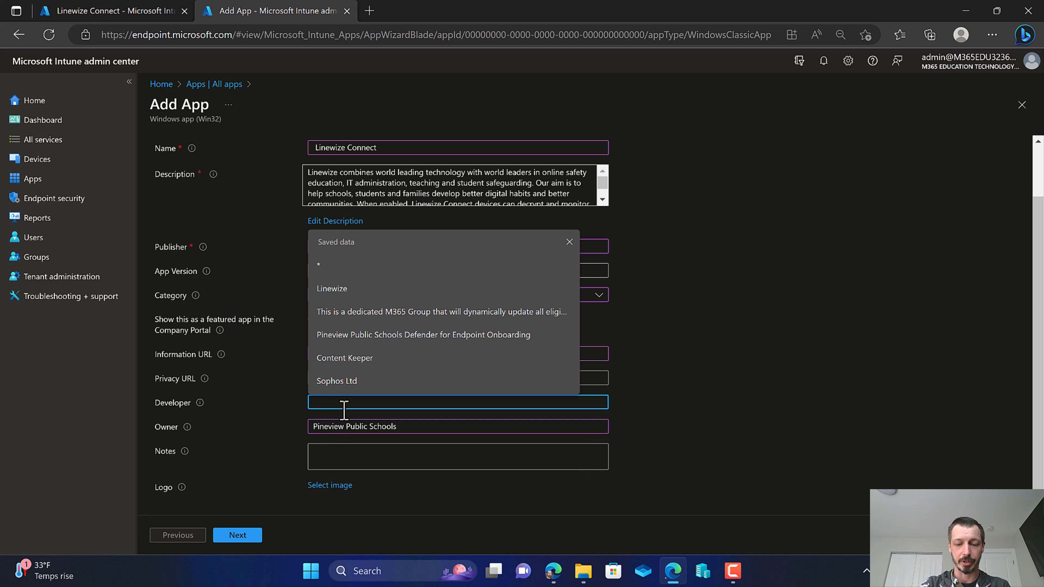
type("Linewzi")
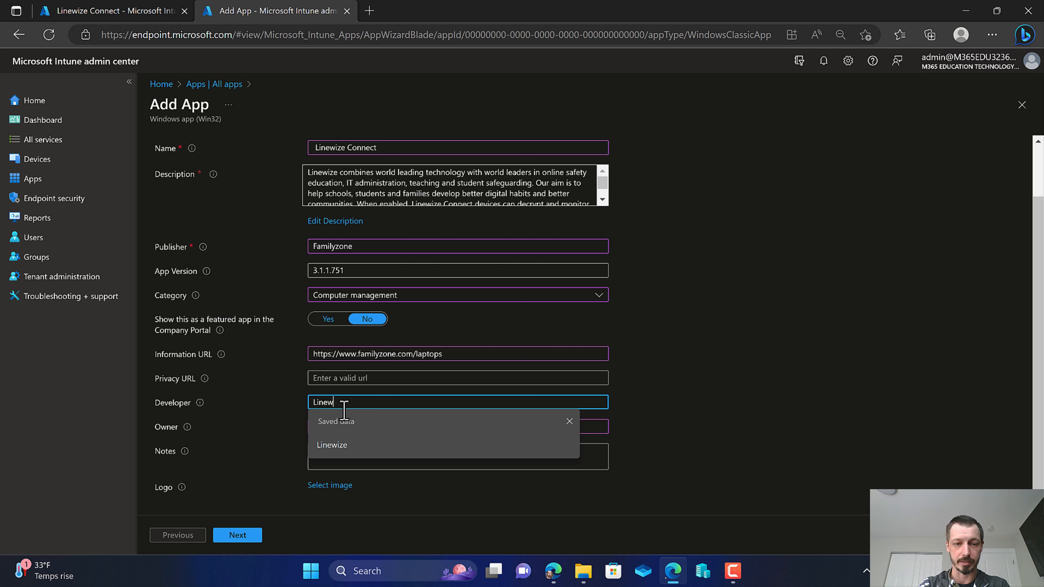
key("BackSpace")
key("BackSpace")
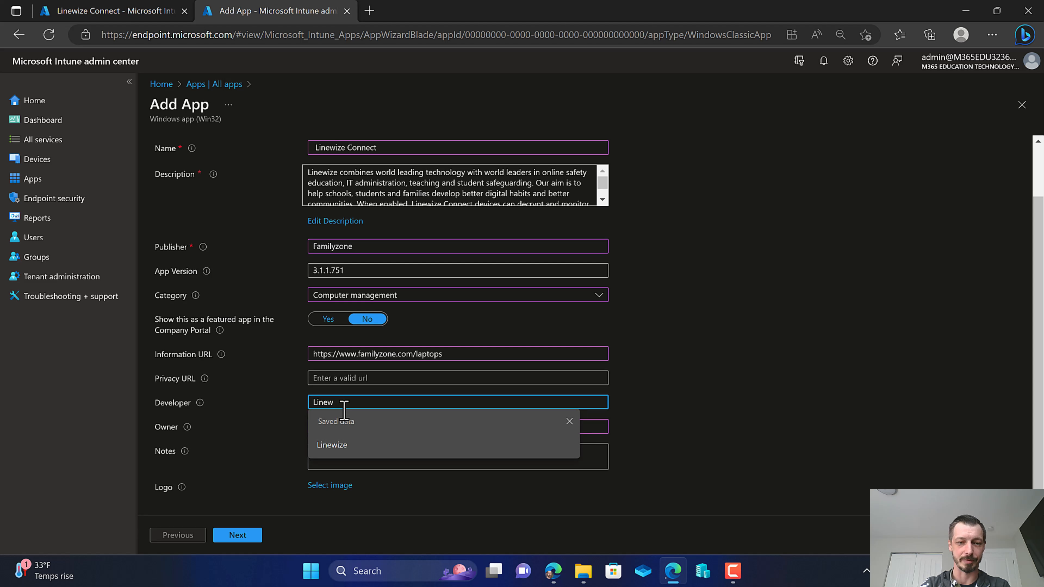
type("ize")
left_click(277, 405)
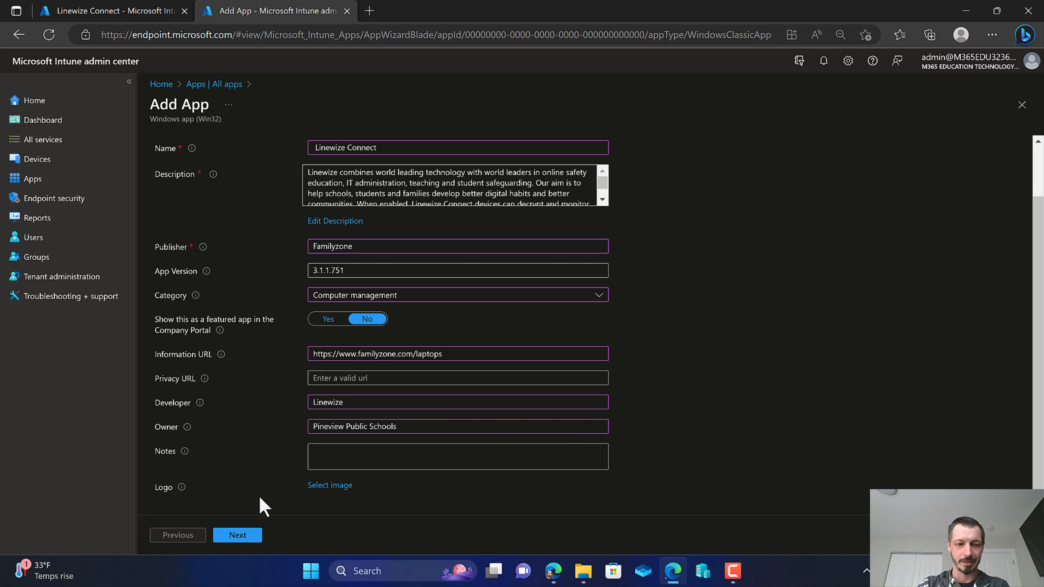
left_click(238, 535)
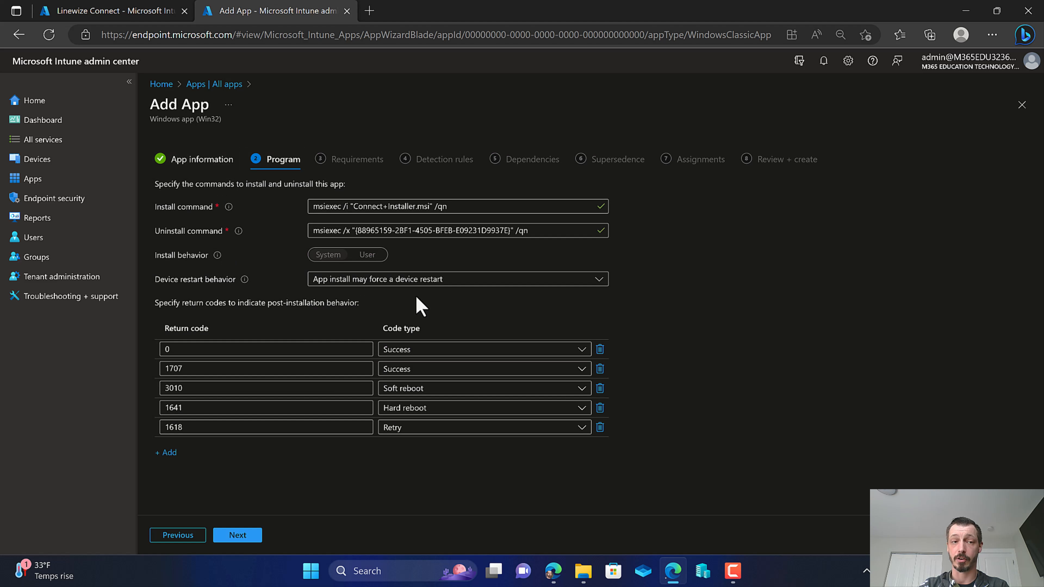
- Change the install command's silent switch so it reads msiexec /i "Connect+Installer.msi" /quiet
left_click(469, 207)
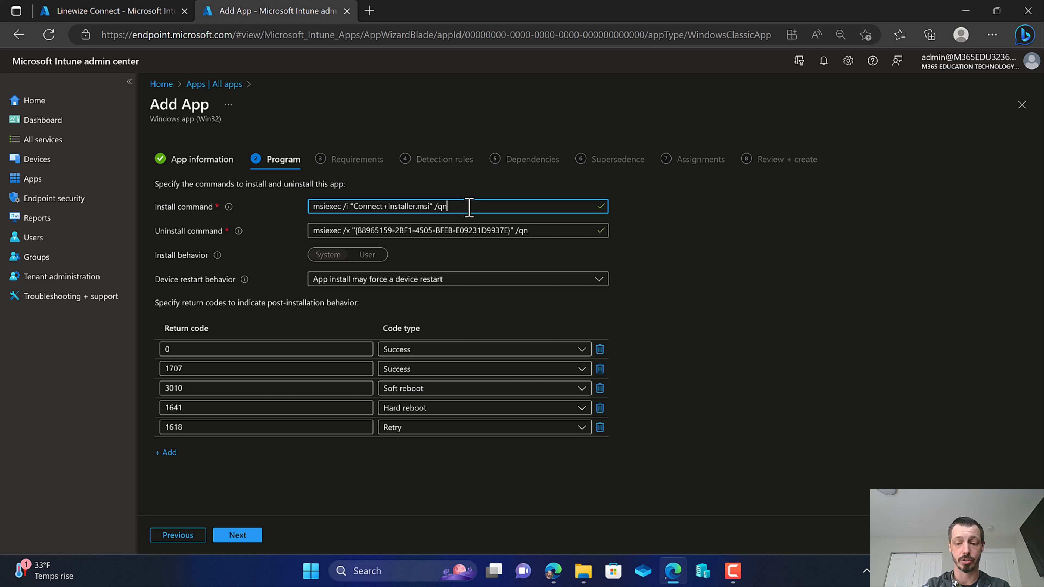
key("BackSpace")
type("quiet")
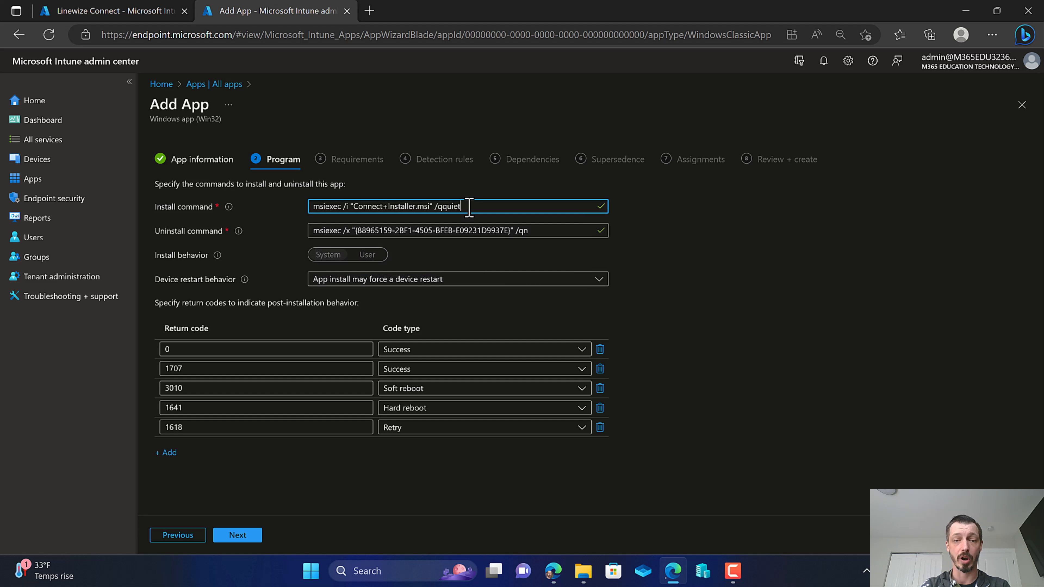
key("BackSpace")
key("BackSpace")
key("BackSpace")
key("BackSpace")
key("BackSpace")
type("uiet")
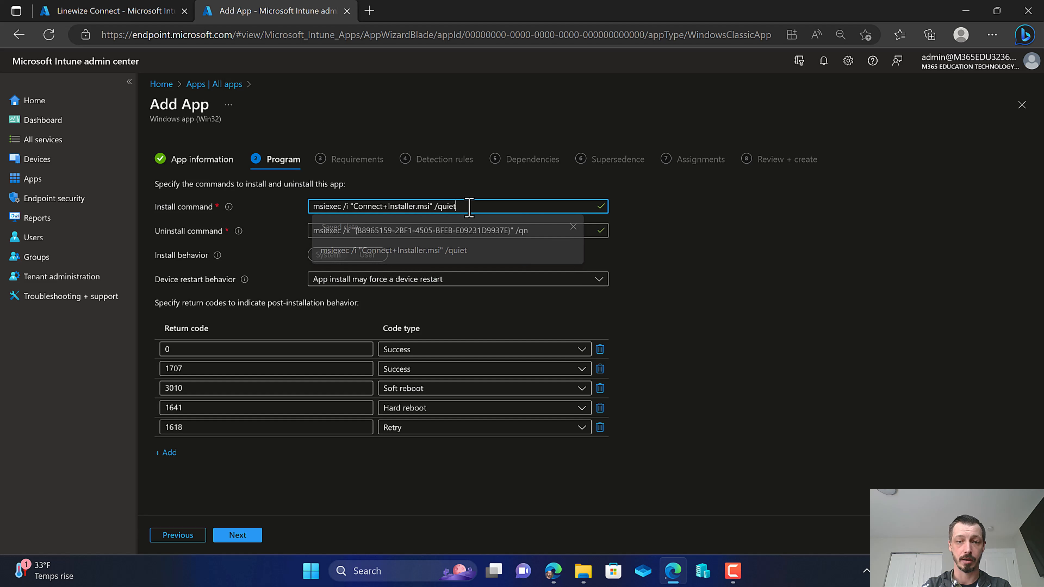
- Change the uninstall command's silent switch to /quiet and continue to the requirements
left_click(551, 235)
key("BackSpace")
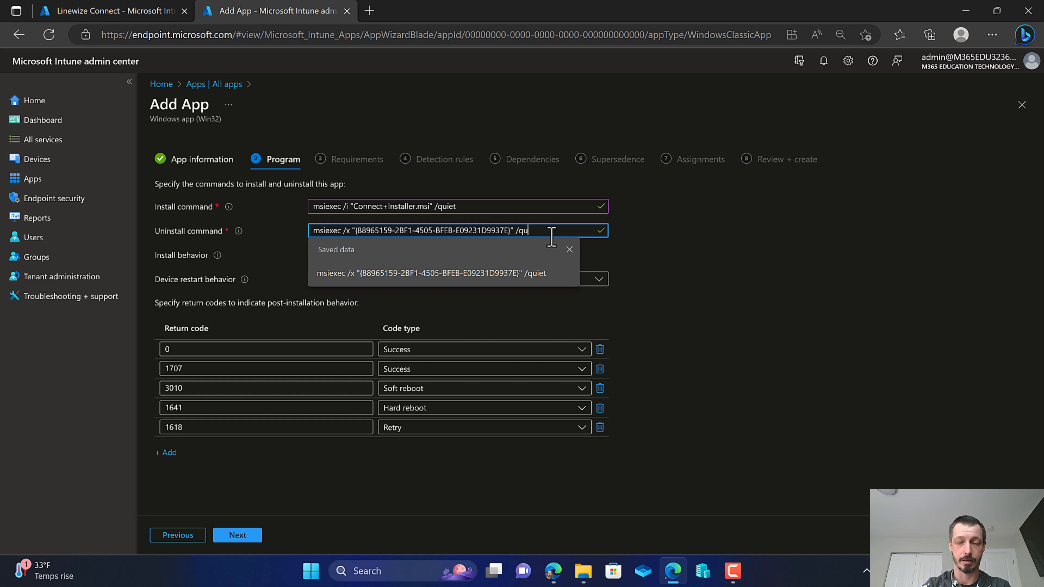
type("uiet")
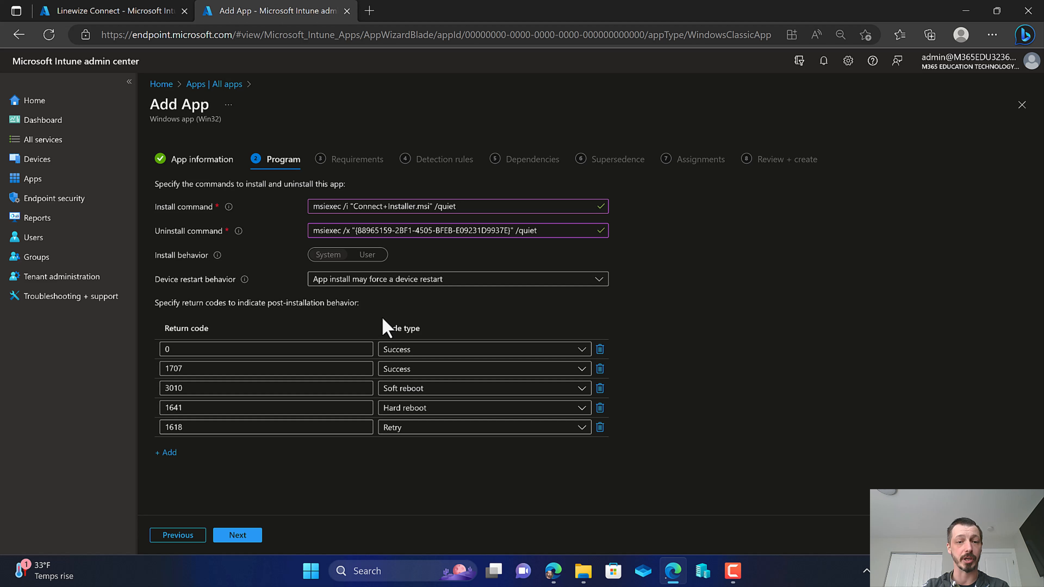
mouse_move(234, 232)
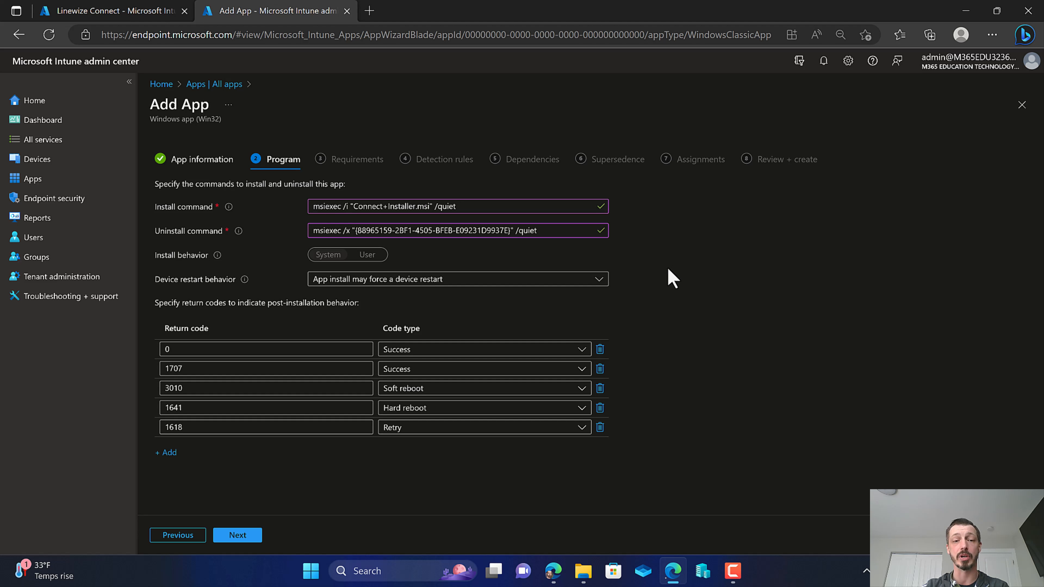
left_click(240, 536)
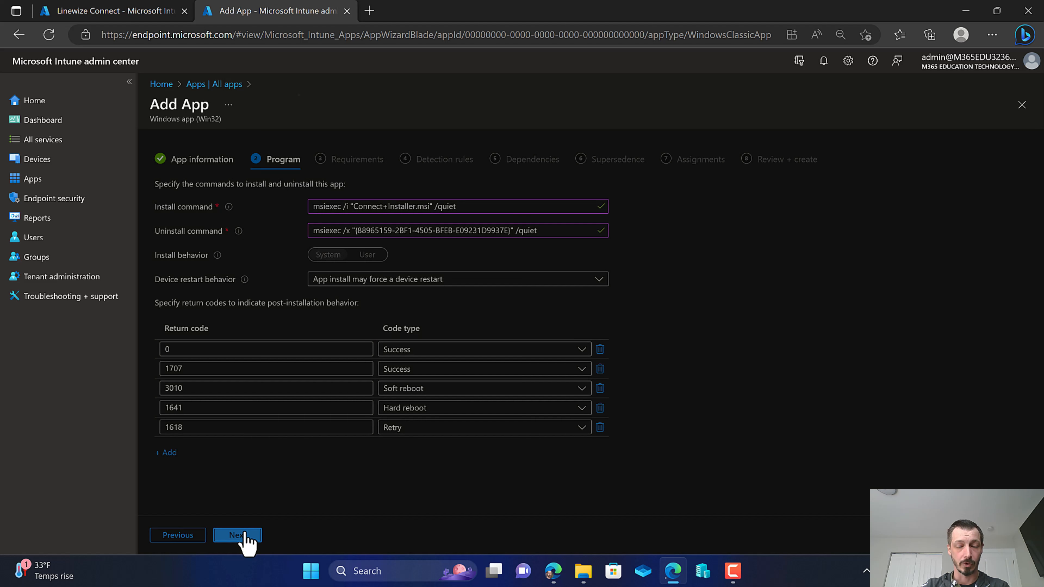
- Require 64-bit architecture, Windows 10 2004 as minimum operating system and 125 MB of disk space, and continue to the detection rules
left_click(380, 206)
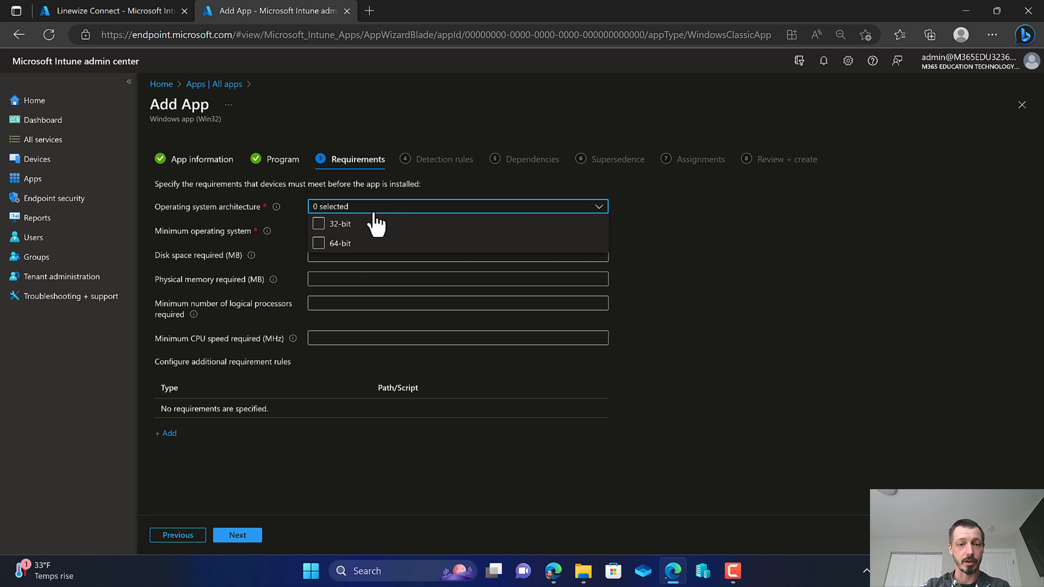
left_click(319, 243)
left_click(274, 226)
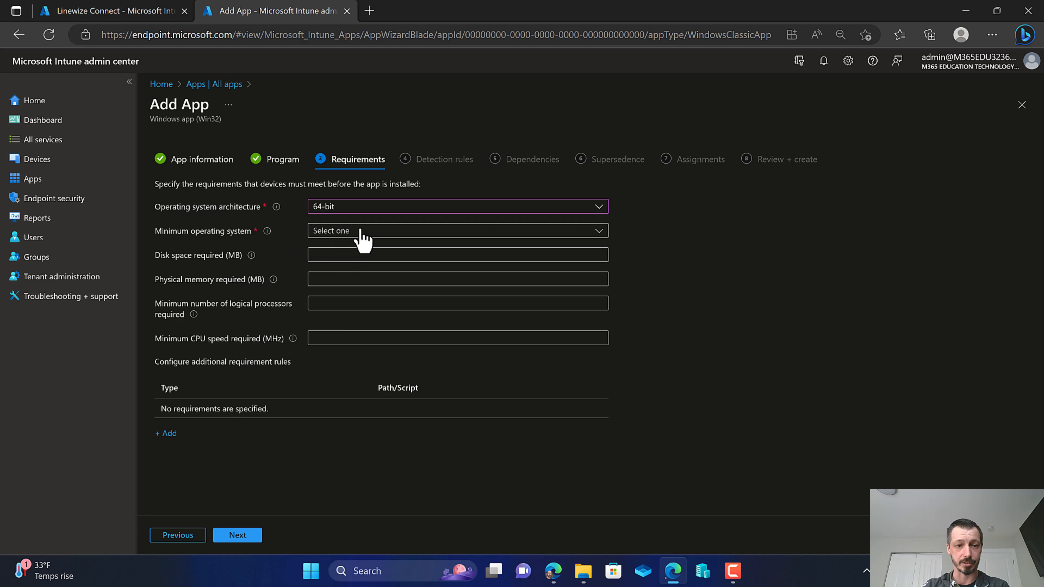
left_click(367, 231)
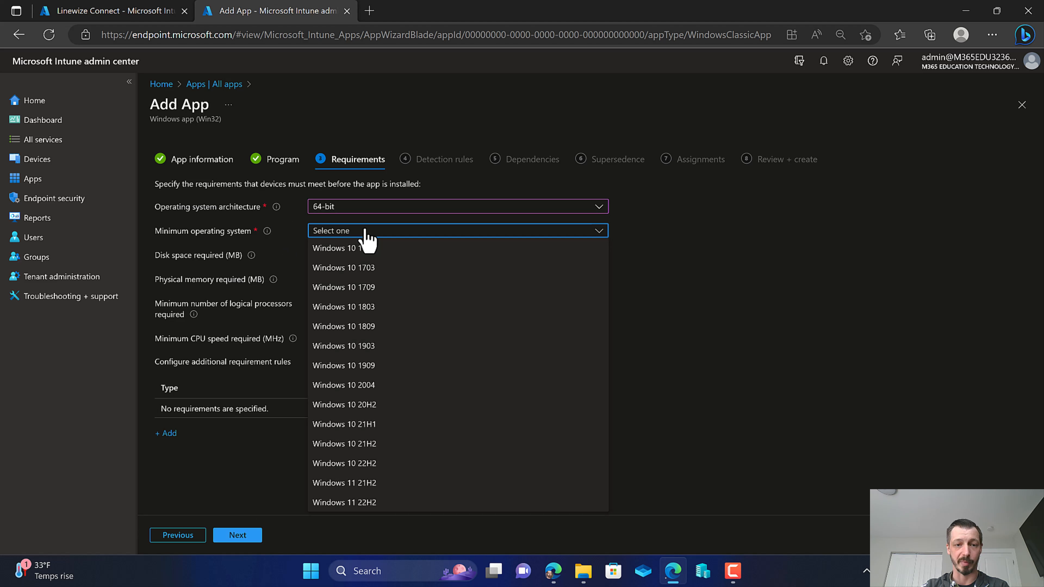
left_click(367, 386)
left_click(351, 255)
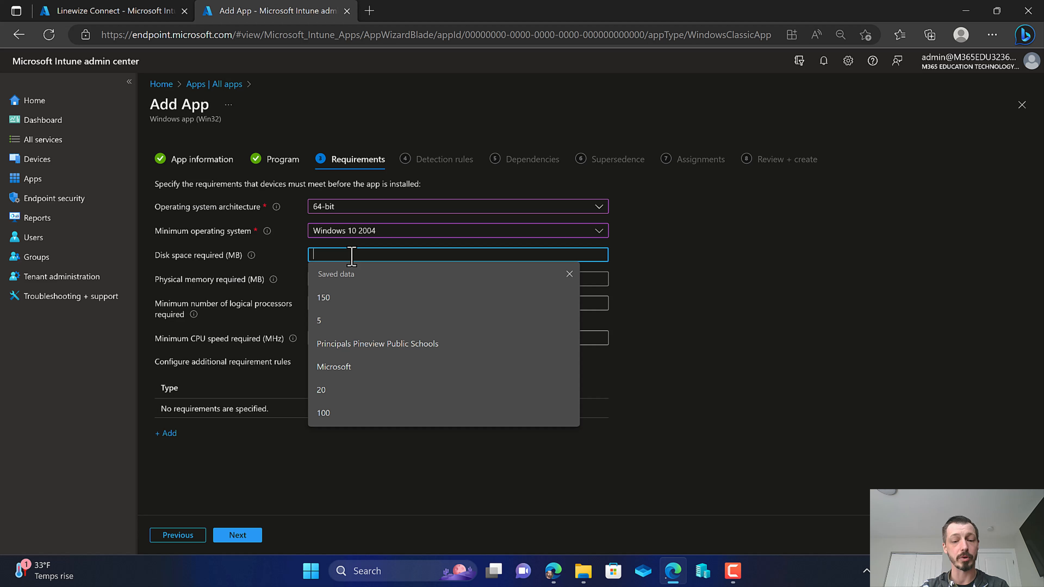
type("125")
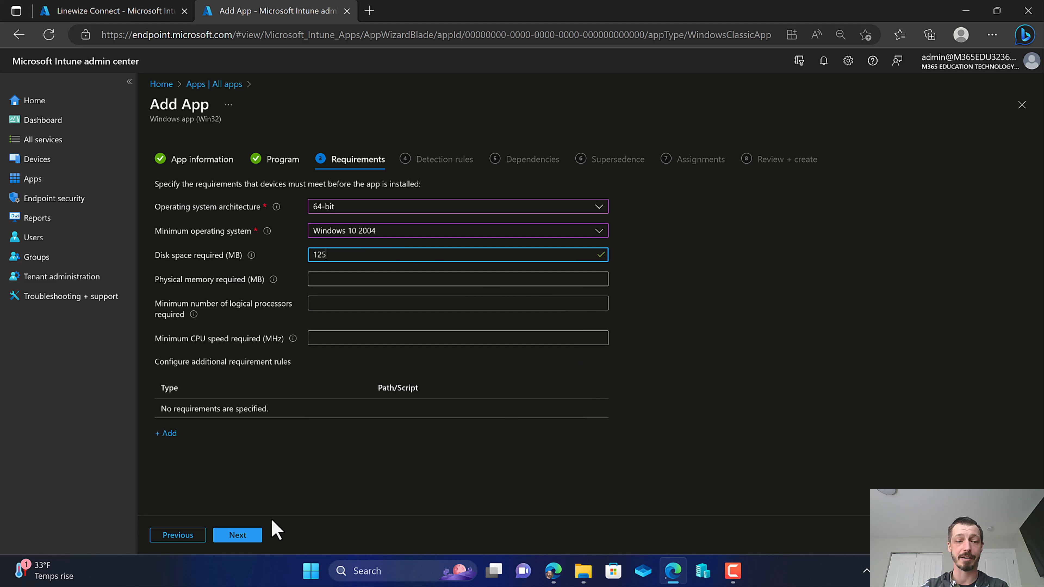
left_click(245, 538)
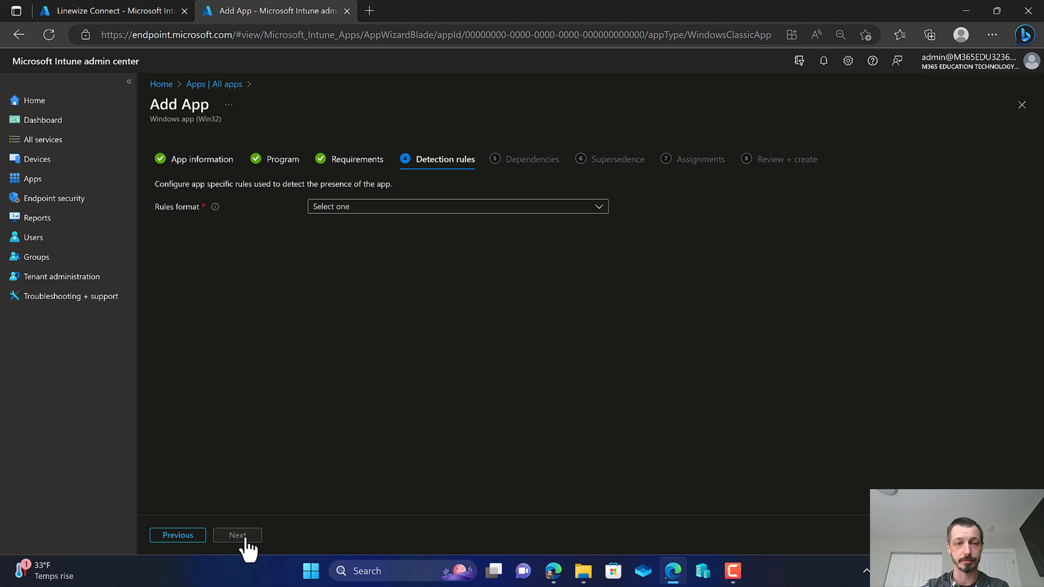
- Choose manually configured detection rules and add an MSI rule with the prefilled product code and no version check
left_click(413, 207)
left_click(383, 224)
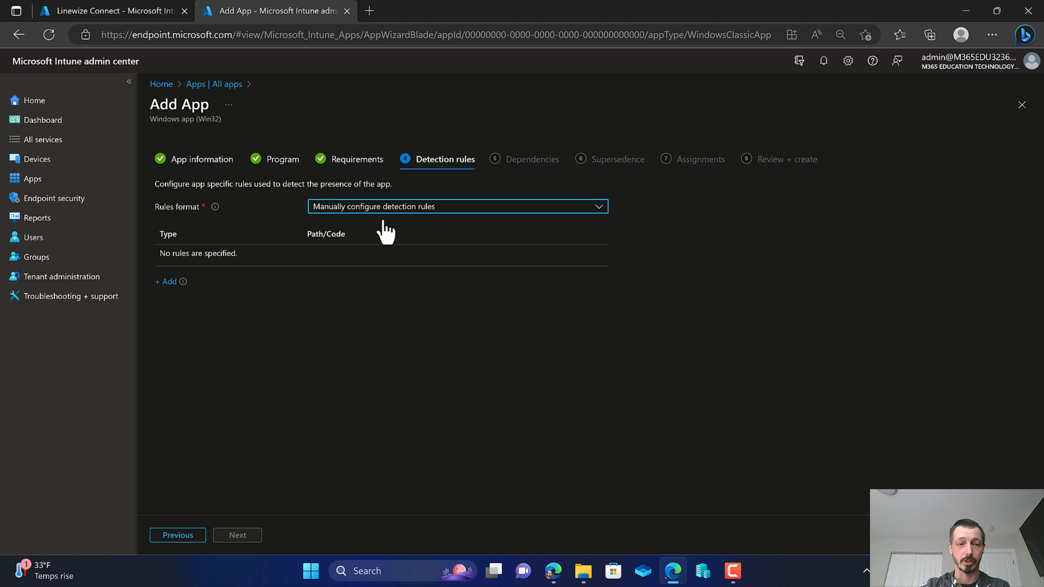
left_click(168, 282)
left_click(838, 157)
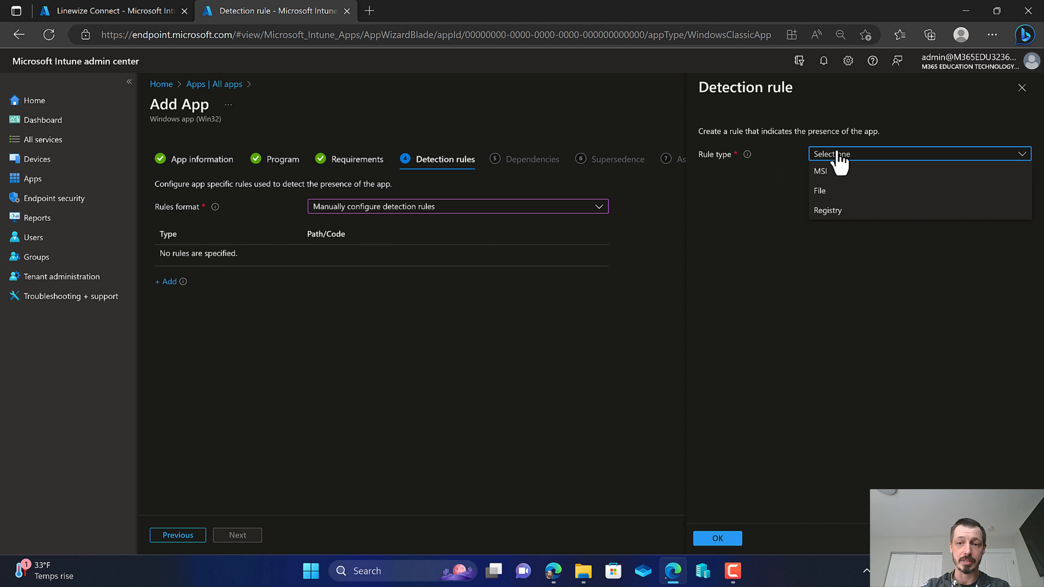
left_click(821, 171)
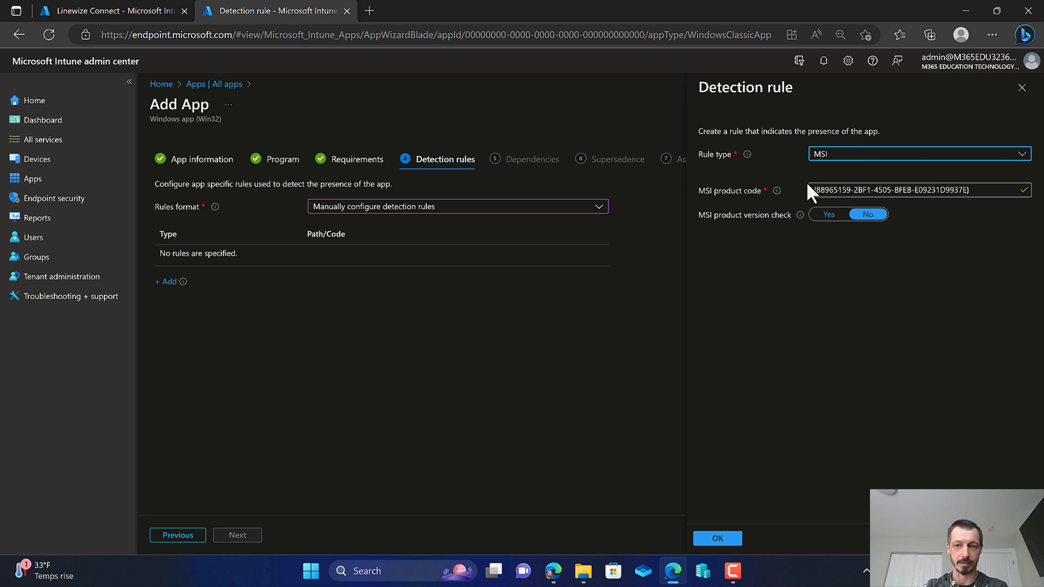
left_click(718, 538)
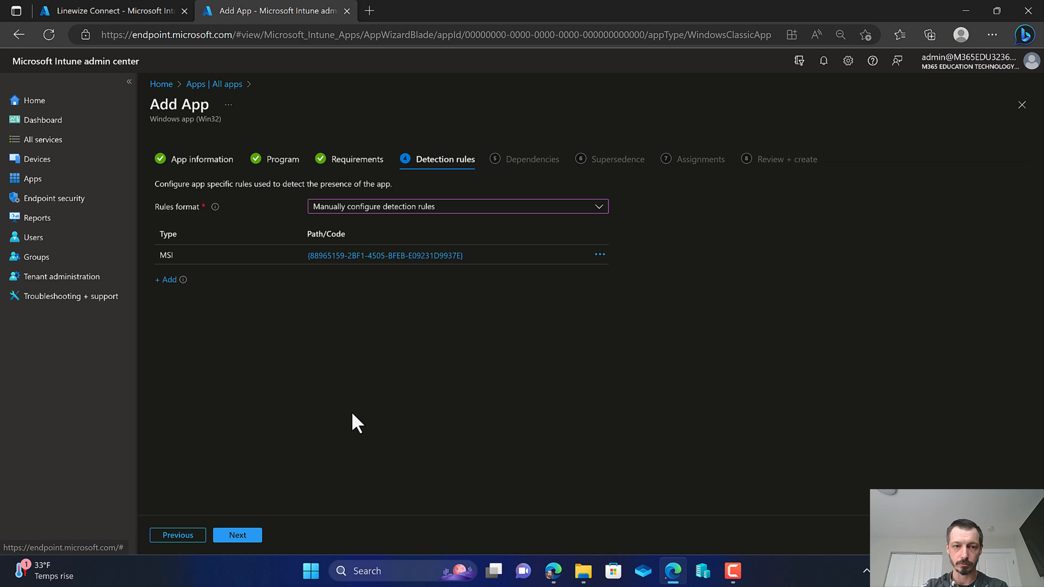
- Continue past the detection rules, dependencies and supersedence to the assignments, adding no dependencies or superseded apps
left_click(238, 535)
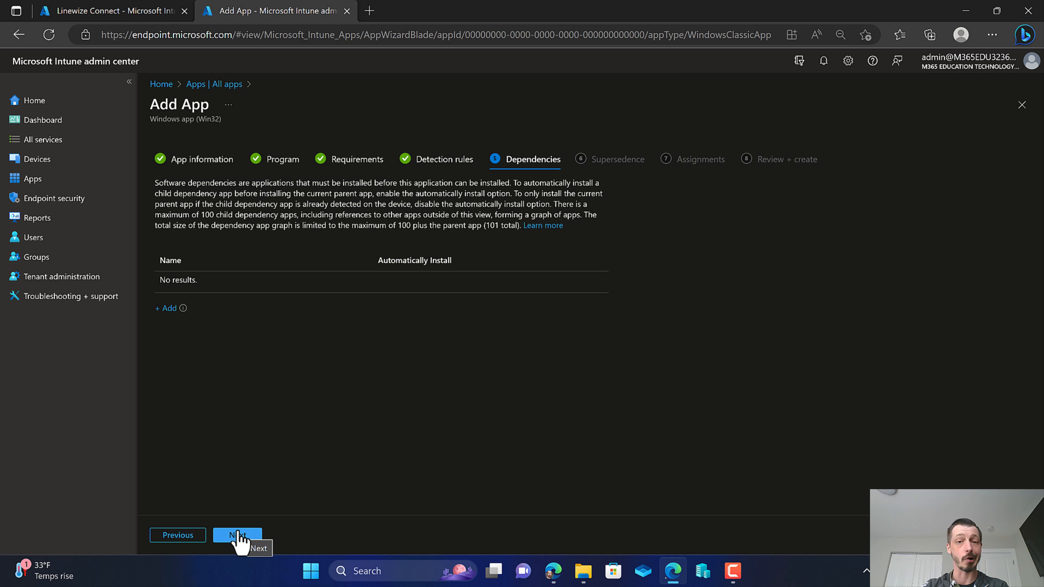
left_click(239, 536)
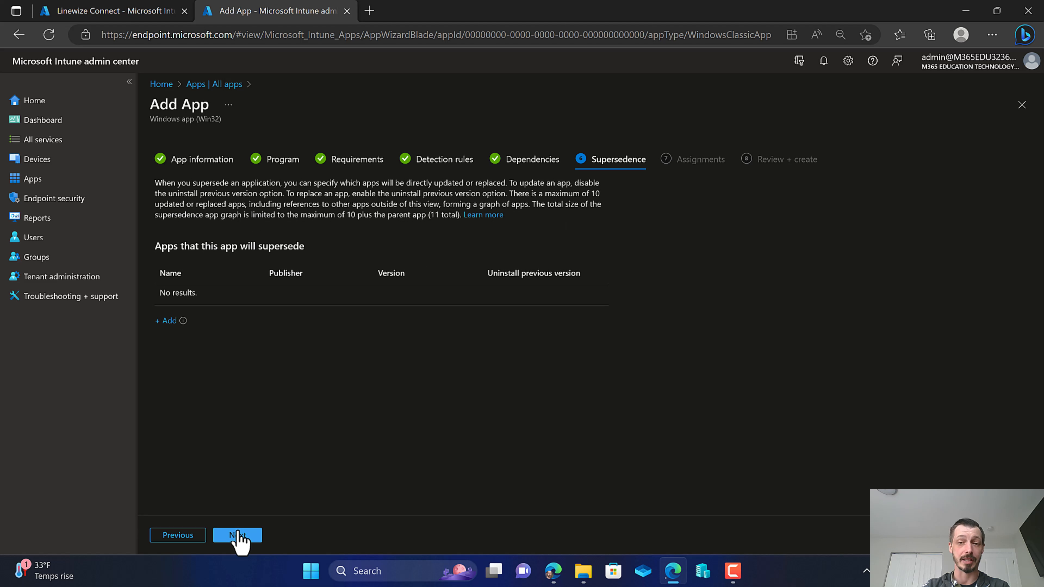
left_click(238, 536)
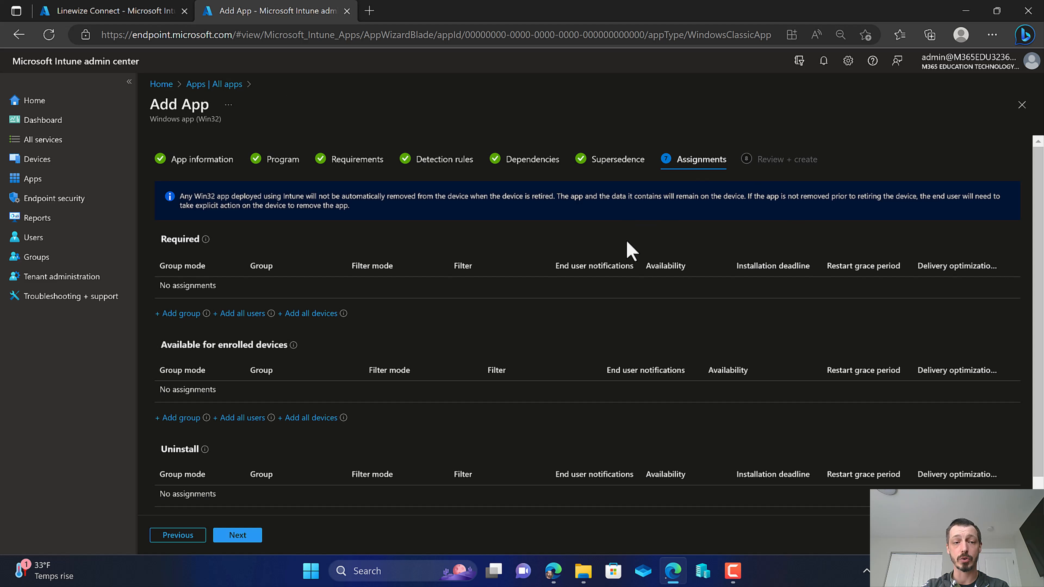
- Search the groups for "application" and add ApplicationDeploymentTesting as a required assignment
left_click(177, 314)
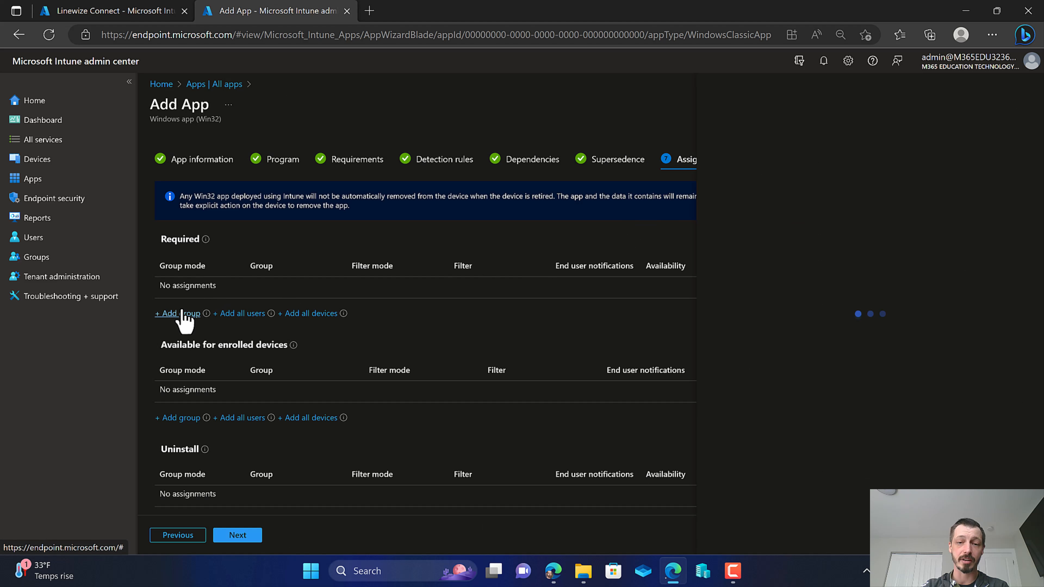
left_click(769, 132)
type("a")
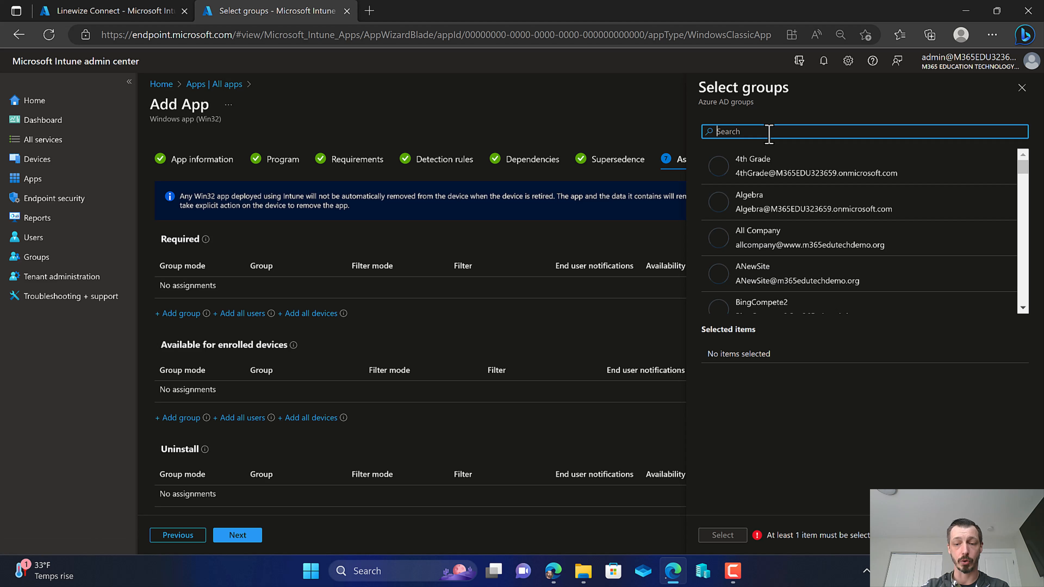
type("pplicatiomn")
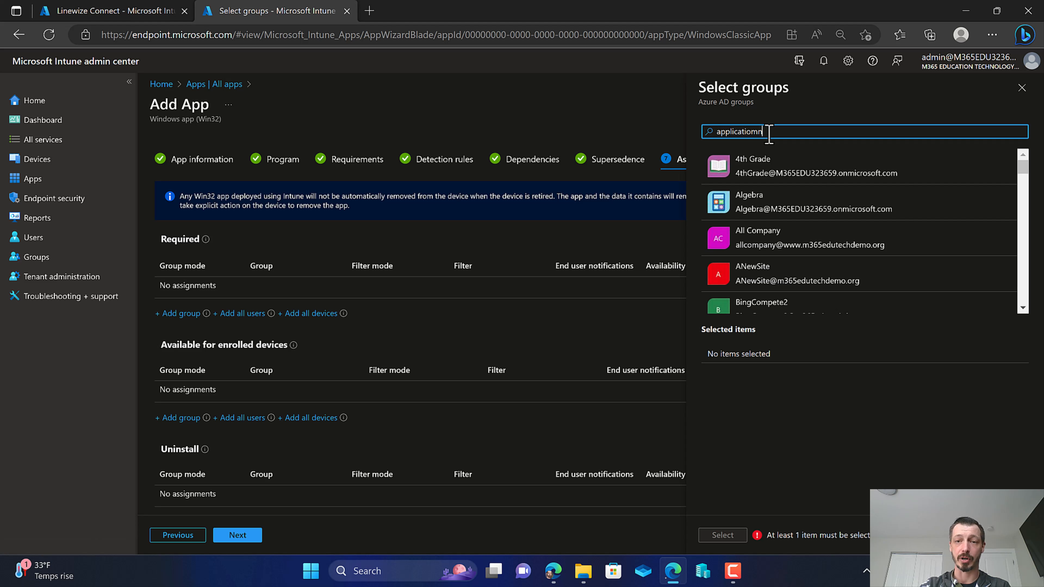
key("BackSpace")
key("BackSpace")
type("n")
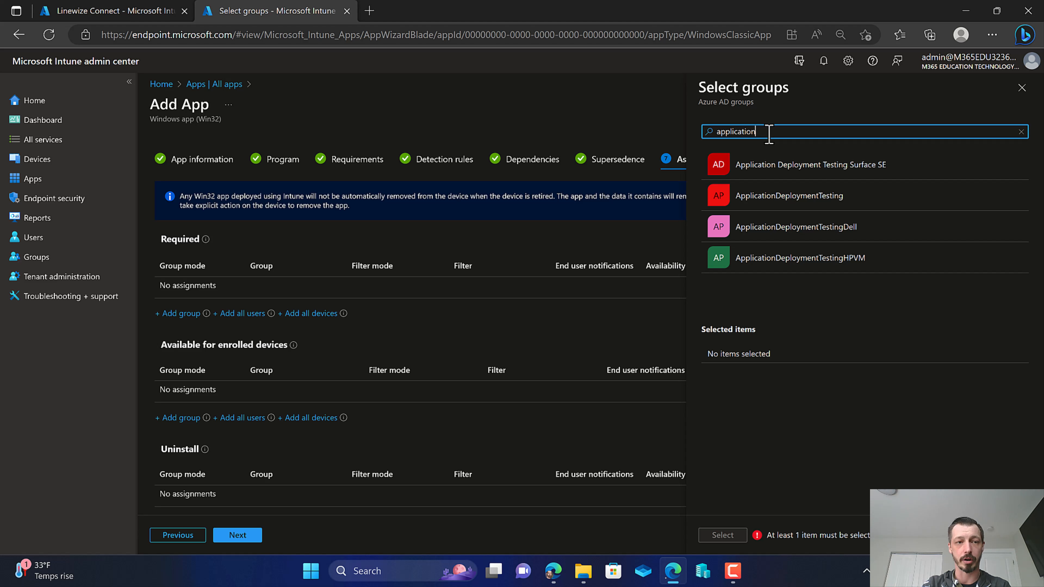
left_click(777, 195)
left_click(727, 534)
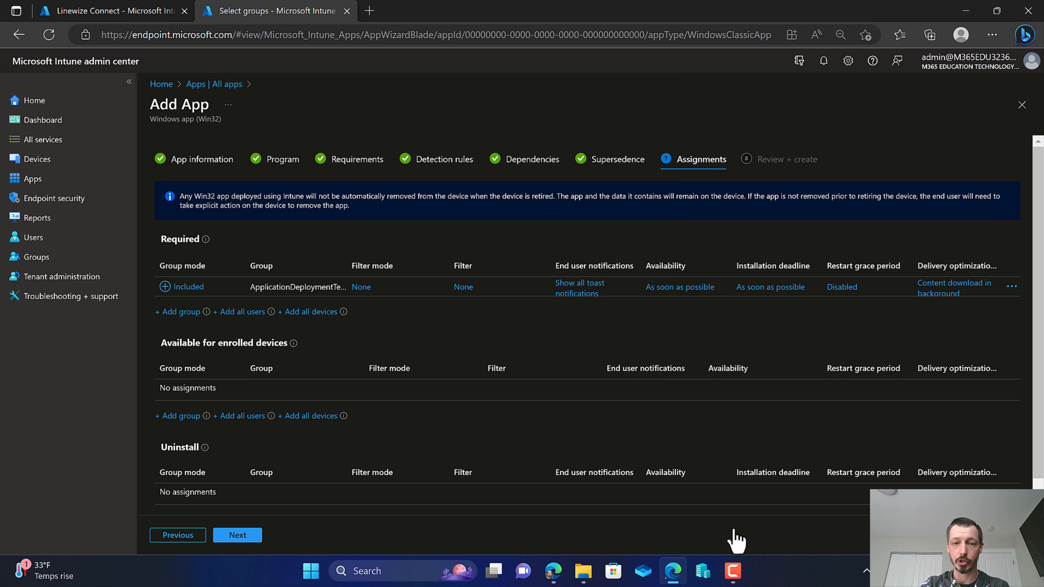
- Edit the ApplicationDeploymentTesting assignment to hide all toast notifications and use the device time zone
left_click(577, 289)
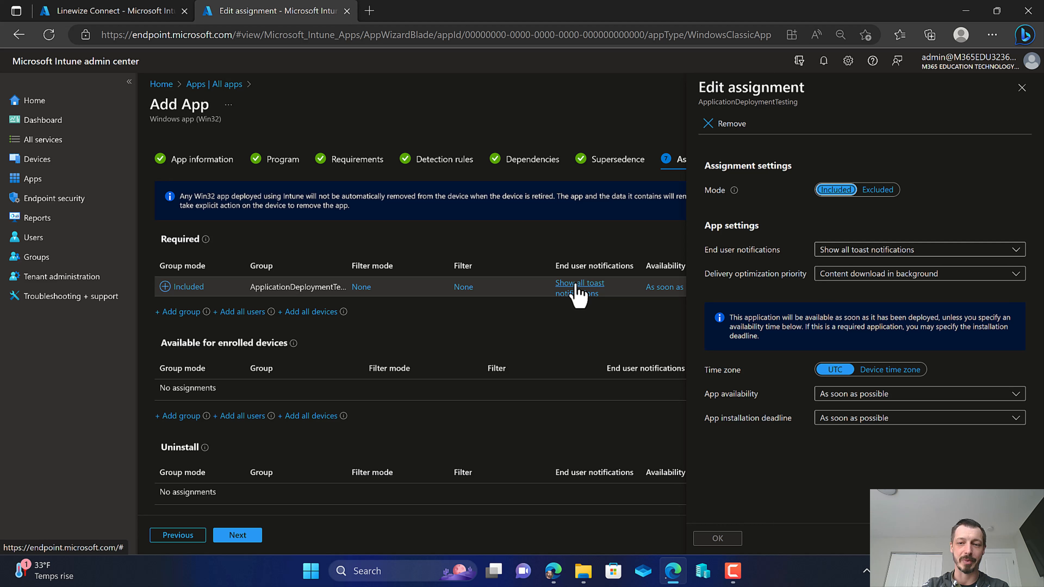
left_click(880, 250)
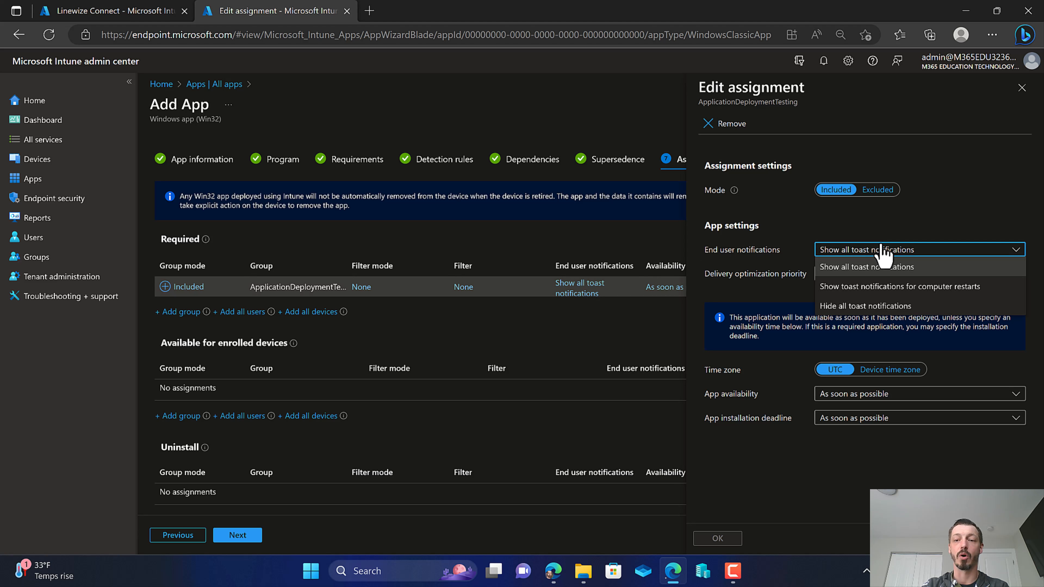
left_click(865, 309)
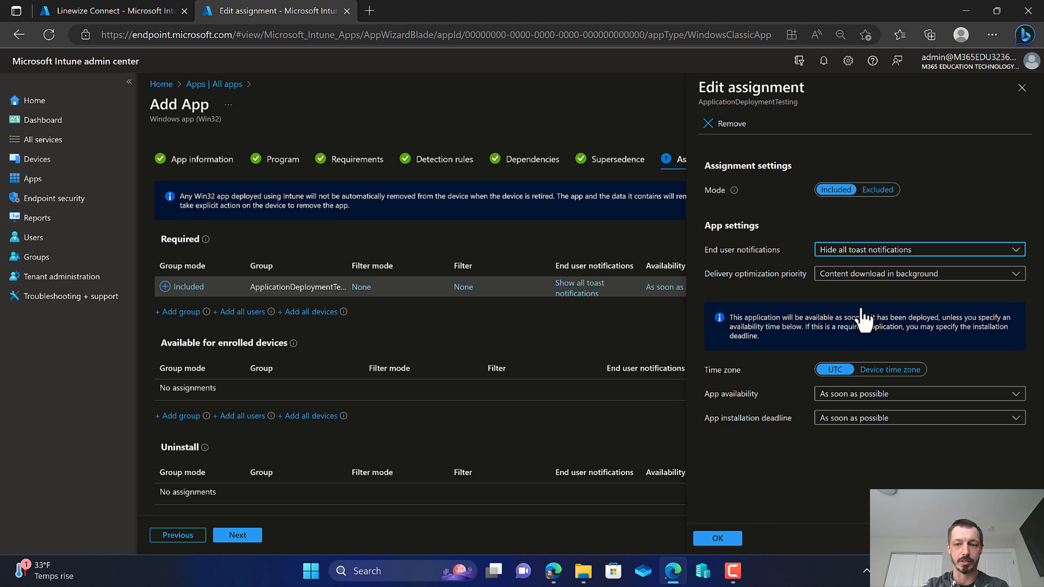
left_click(887, 369)
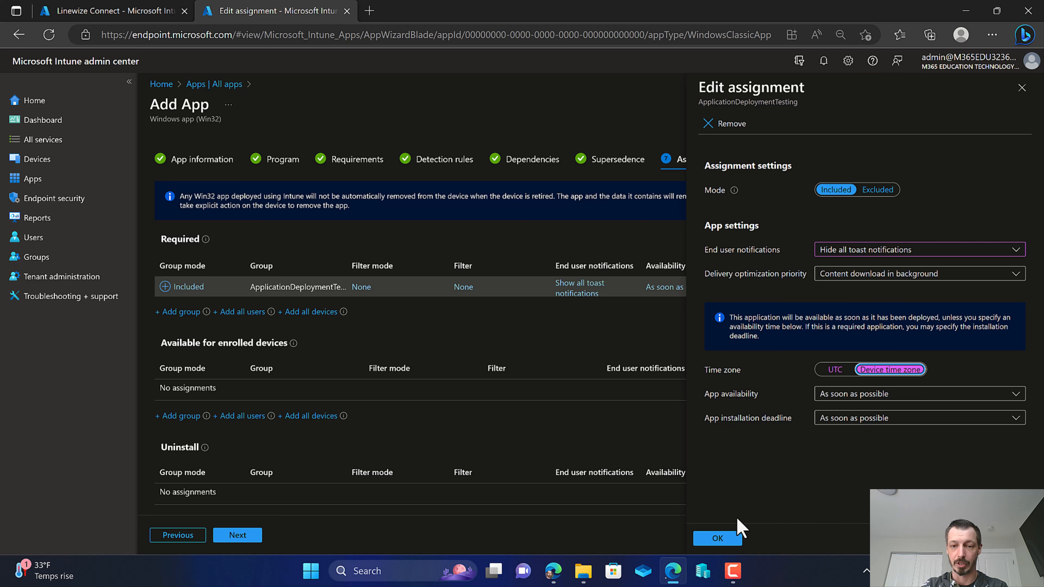
left_click(724, 539)
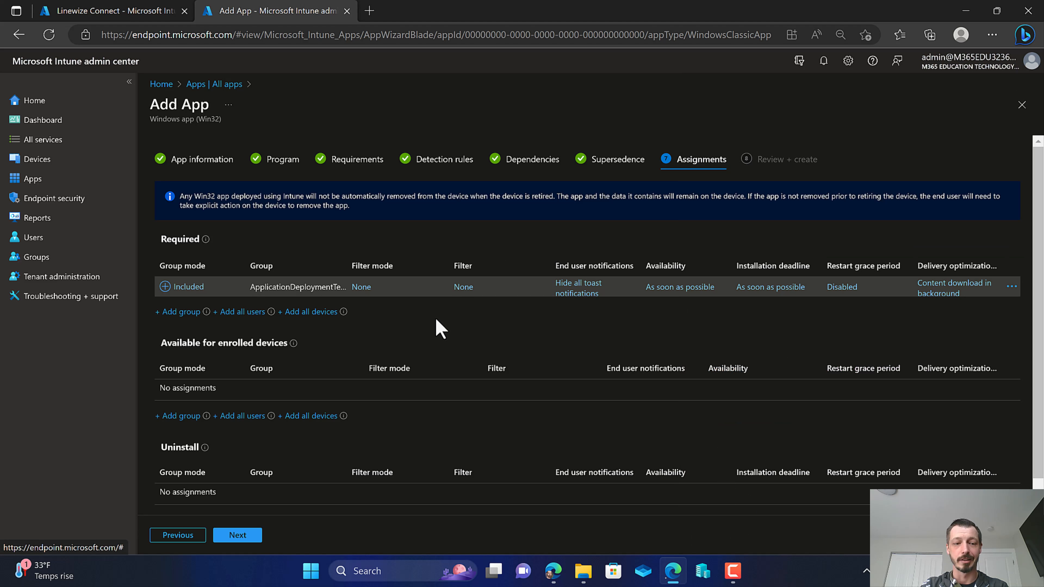